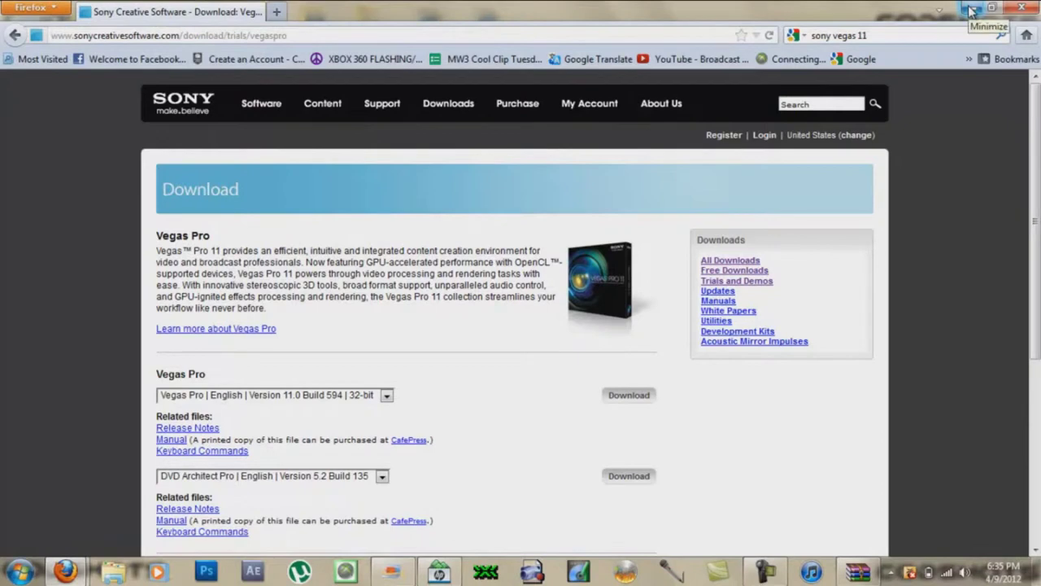
Step: Check the downloaded vegaspro11.0.594_32bit(1).exe in the browser's download list and close the list
left_click(971, 10)
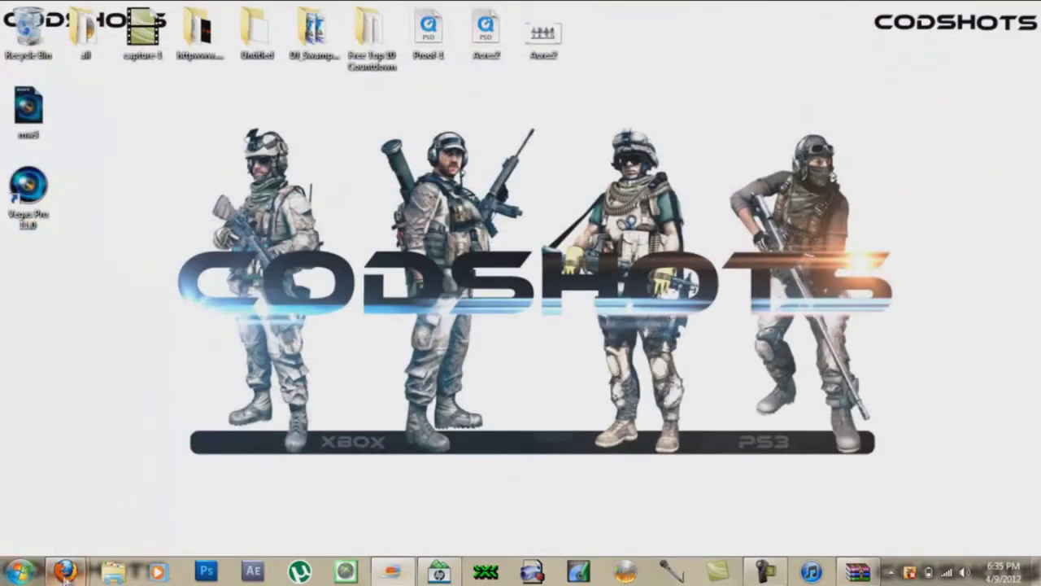
mouse_move(65, 571)
left_click(233, 498)
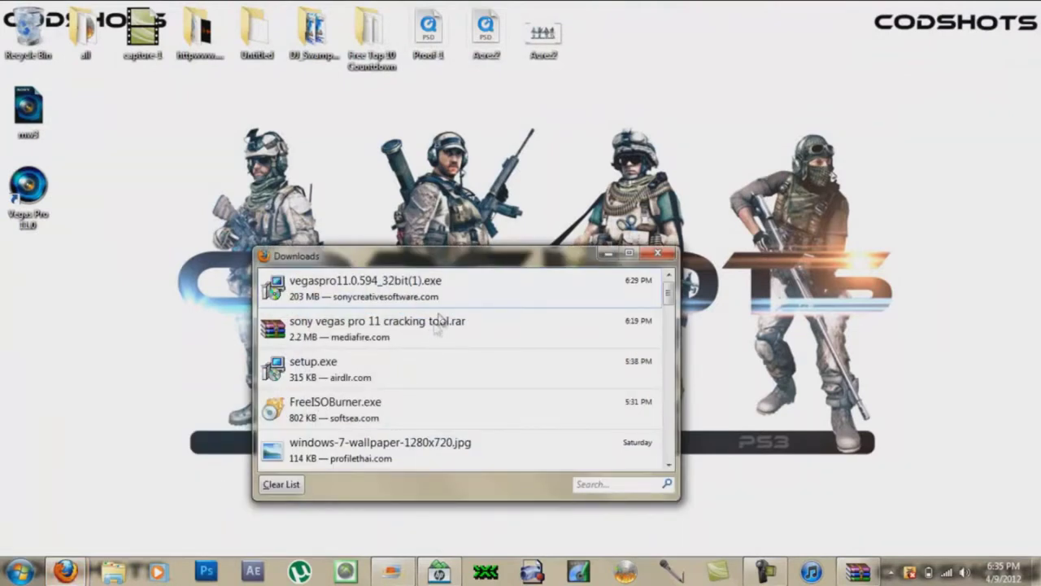
left_click(411, 288)
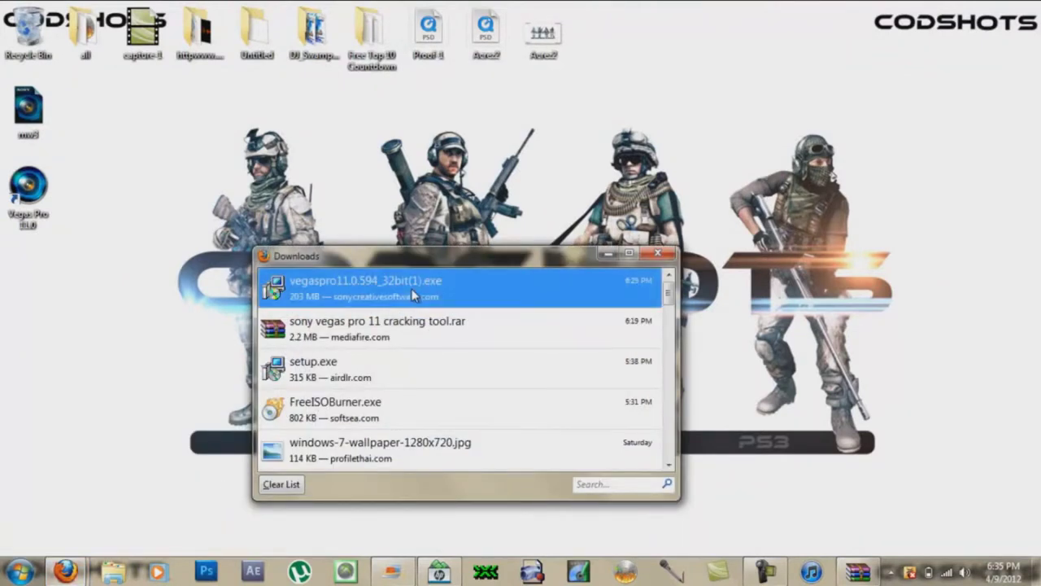
left_click(657, 253)
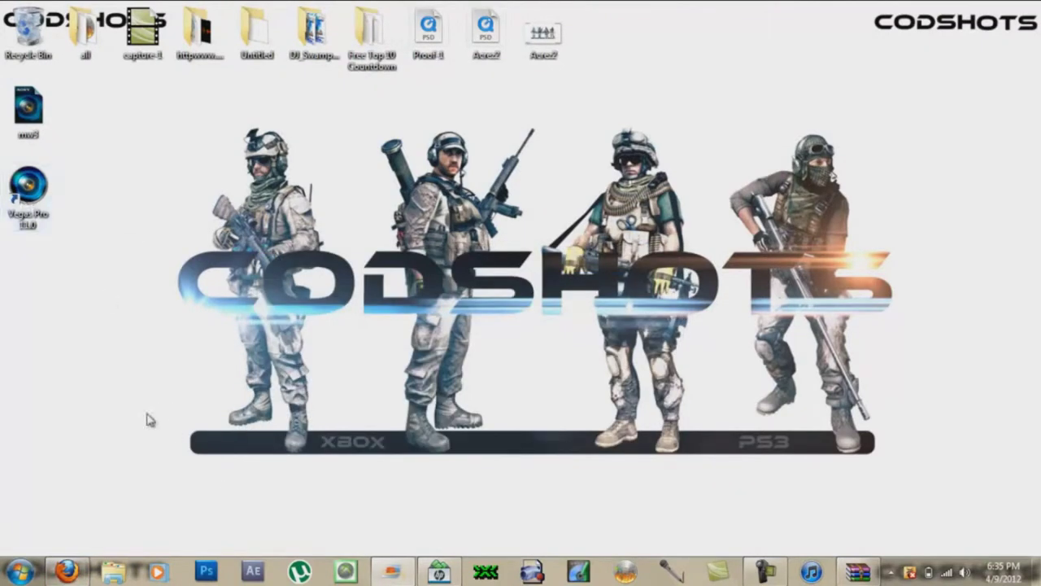
Step: Bring up the sony vegas pro 11 cracking tool.rar archive and check Norton's Antivirus Auto-Protect option
left_click(858, 571)
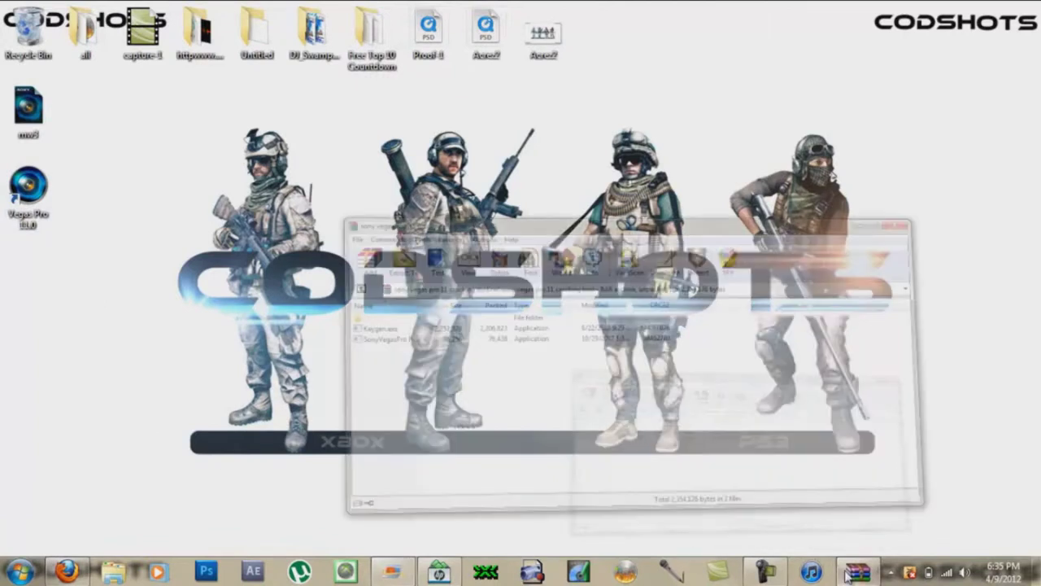
left_click_drag(308, 322, 297, 299)
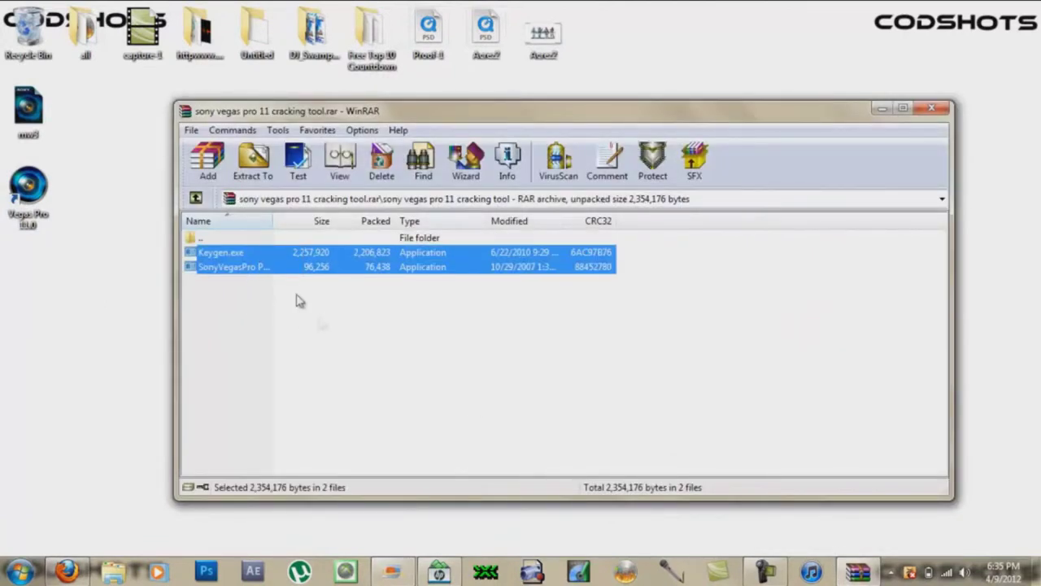
left_click(329, 325)
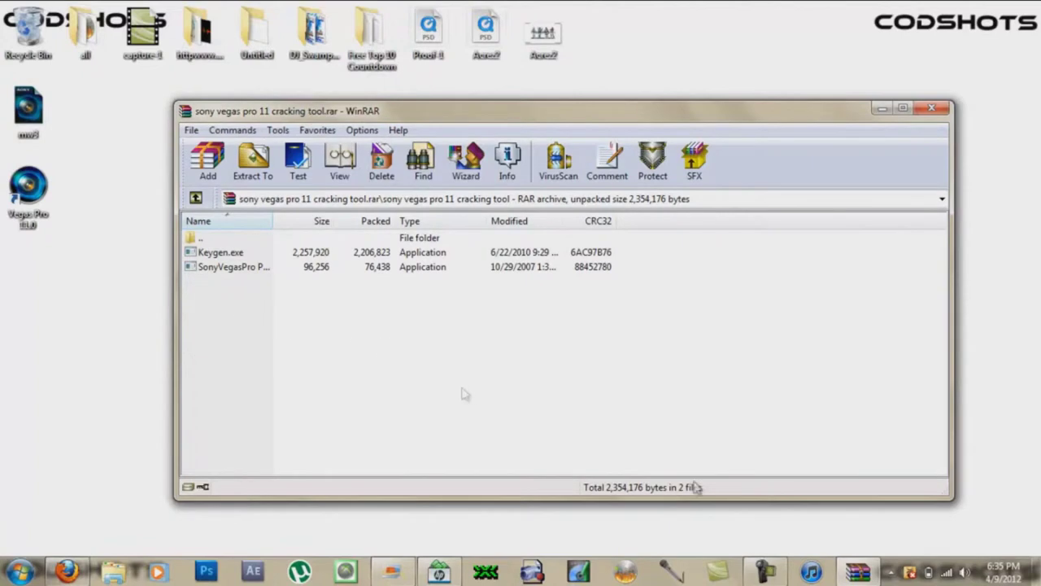
right_click(911, 573)
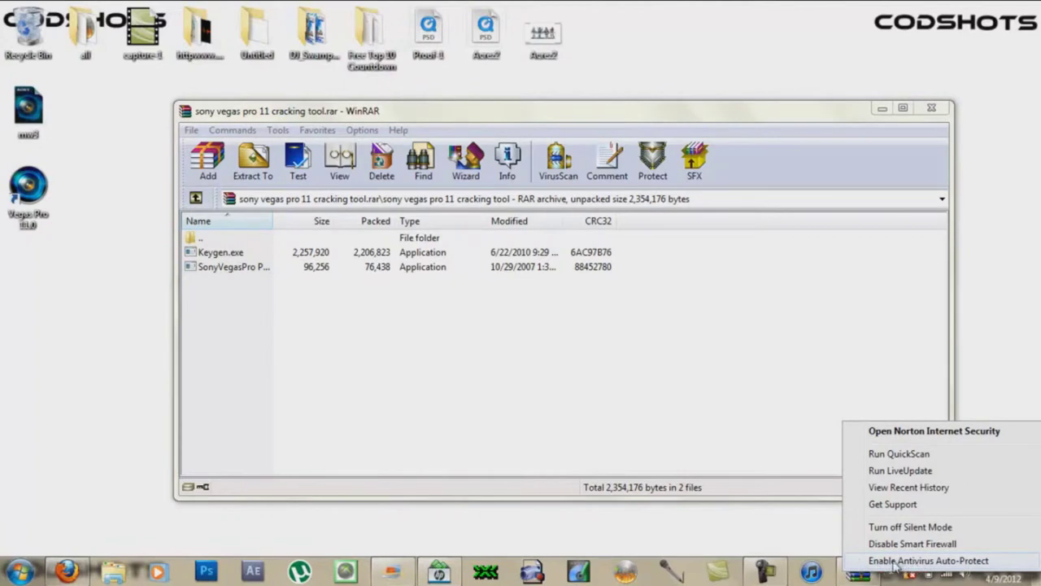
left_click(777, 531)
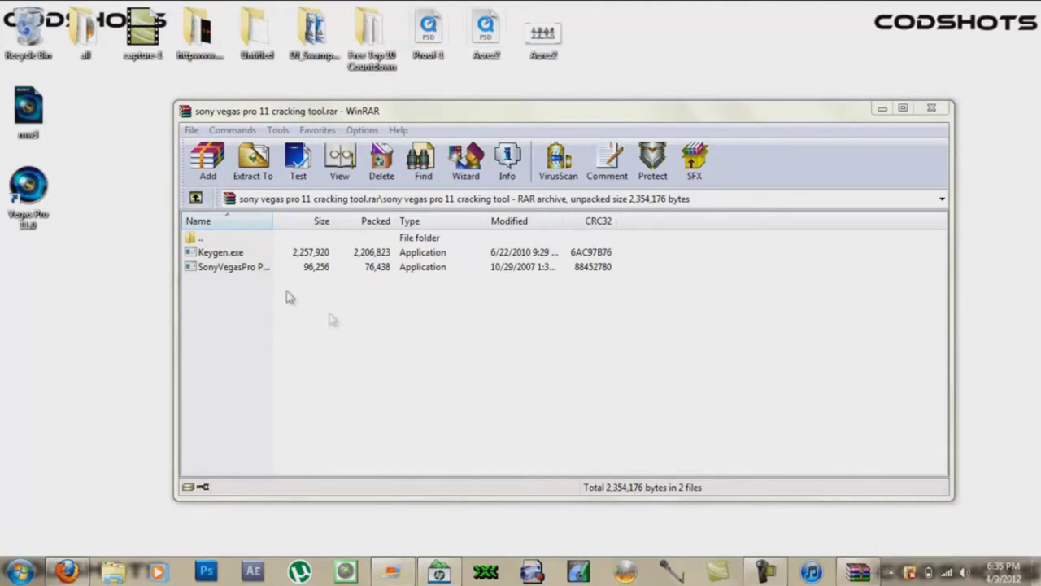
Step: Launch the SonyVegasPro patch from the archive and choose Program Files (x86)\Sony\Vegas Pro 11.0 as its target folder
double_click(239, 270)
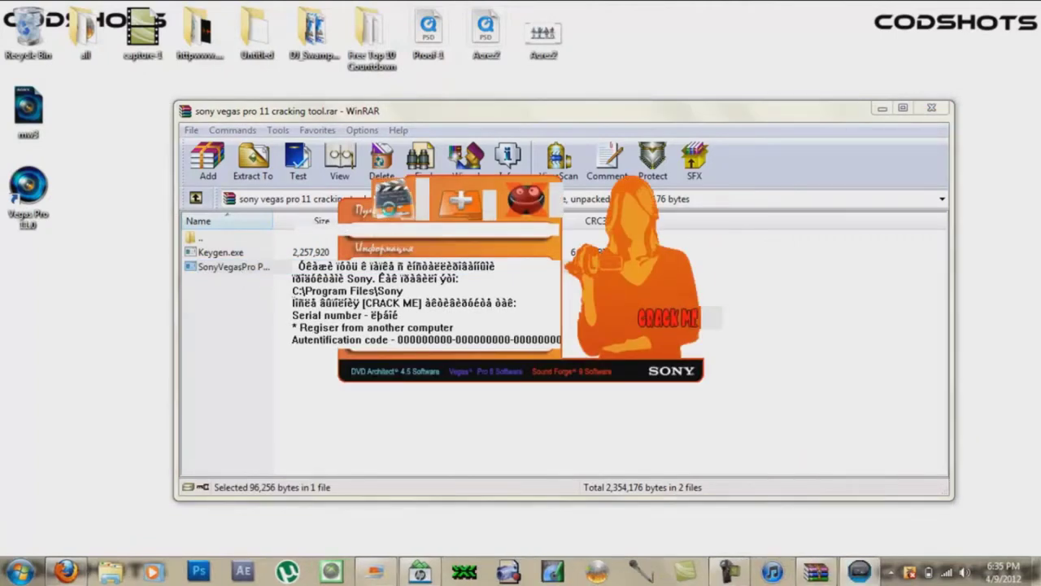
left_click(389, 209)
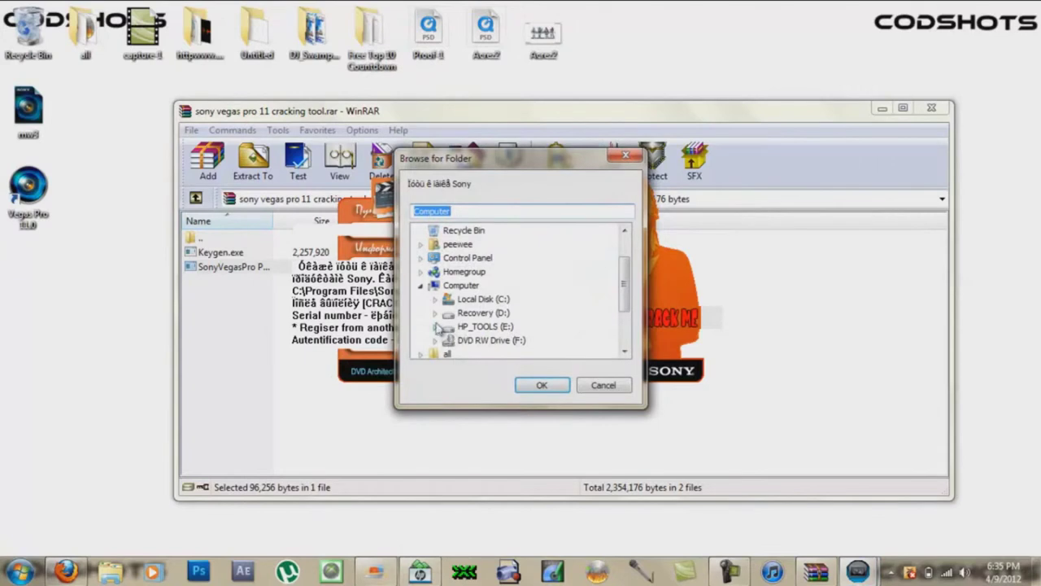
left_click(435, 300)
left_click(448, 314)
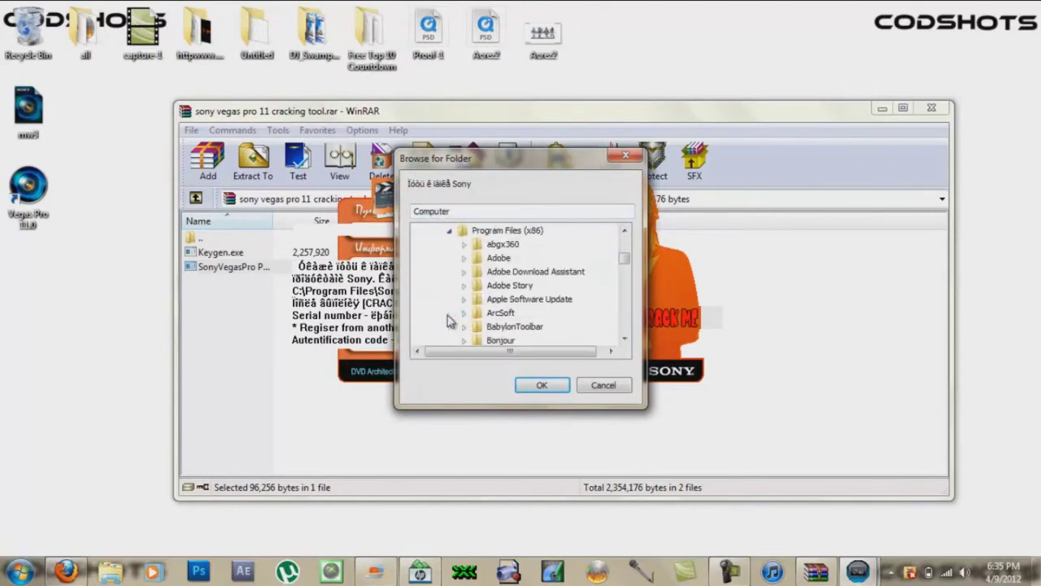
left_click_drag(626, 265, 624, 298)
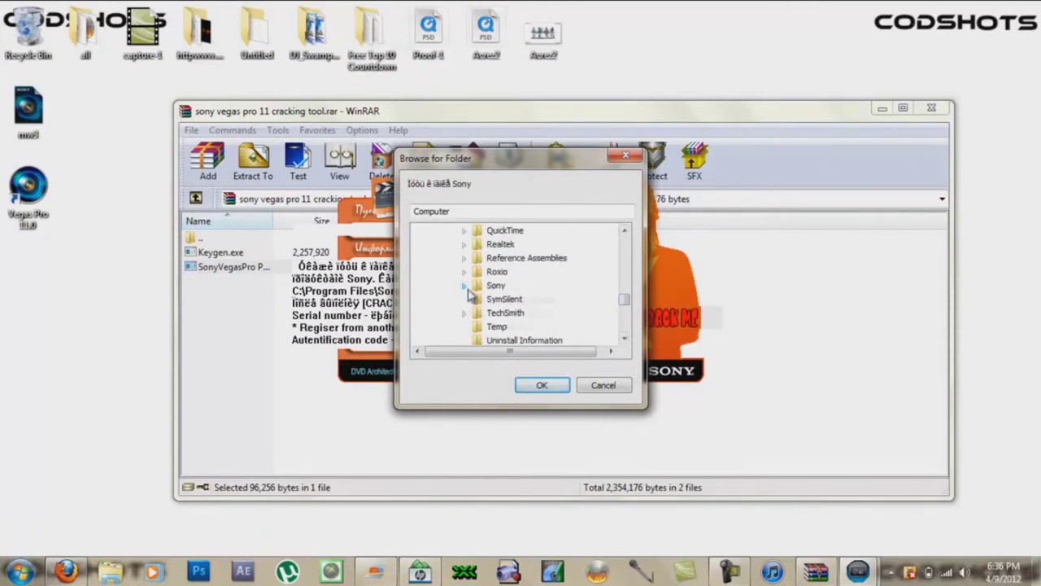
left_click(465, 286)
left_click(517, 316)
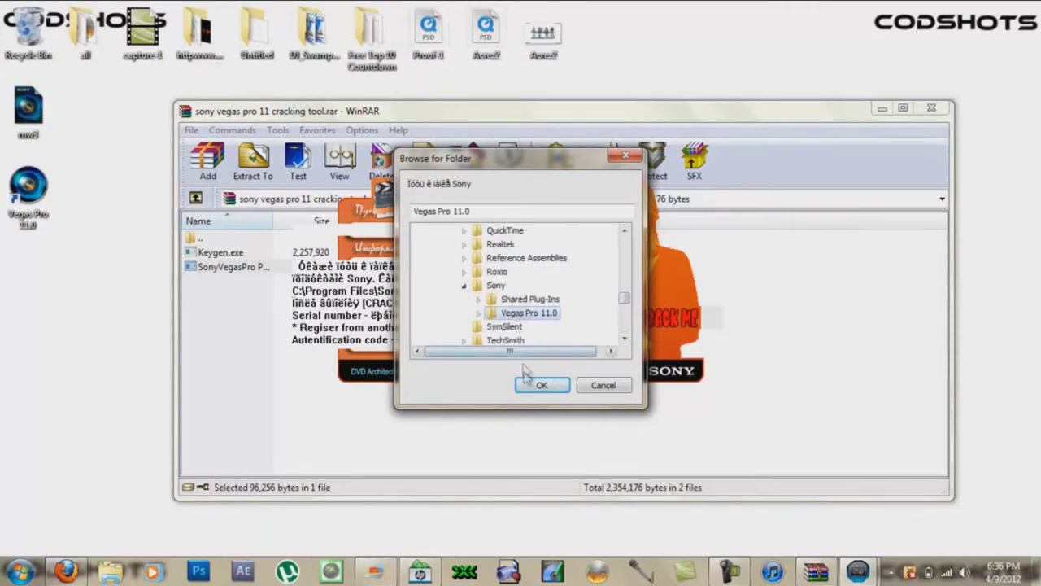
left_click(541, 385)
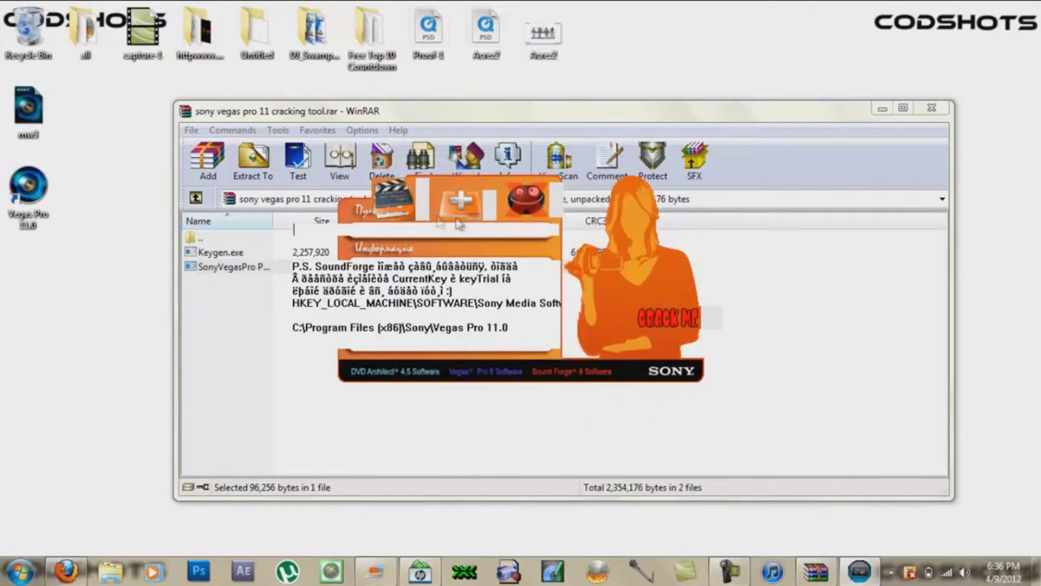
Step: Select the Vegas Pro 11.0 folder under Program Files (x86)\Sony again as the patch target
left_click(408, 214)
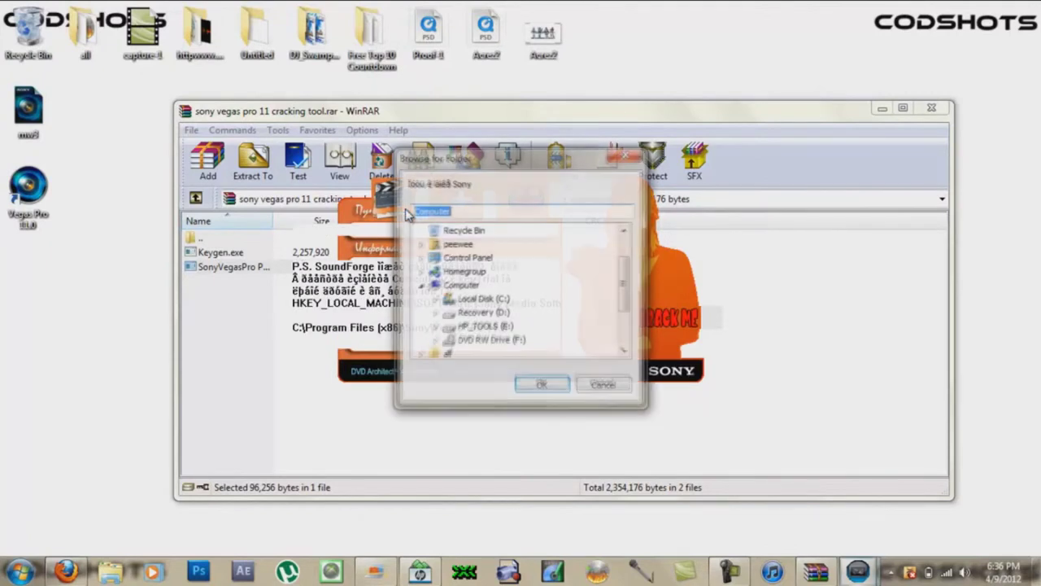
left_click(435, 299)
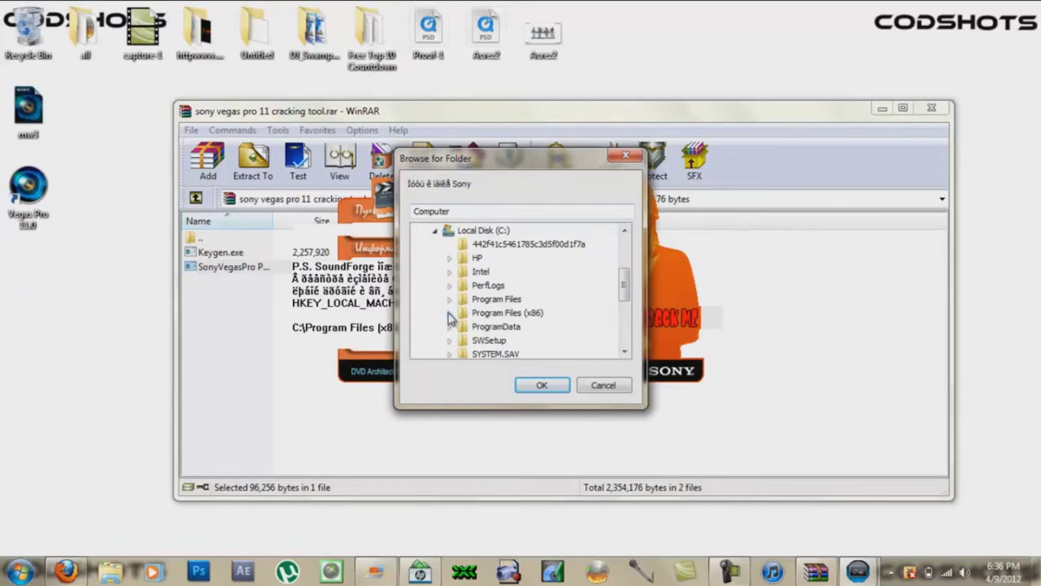
left_click(450, 314)
left_click_drag(628, 262, 625, 303)
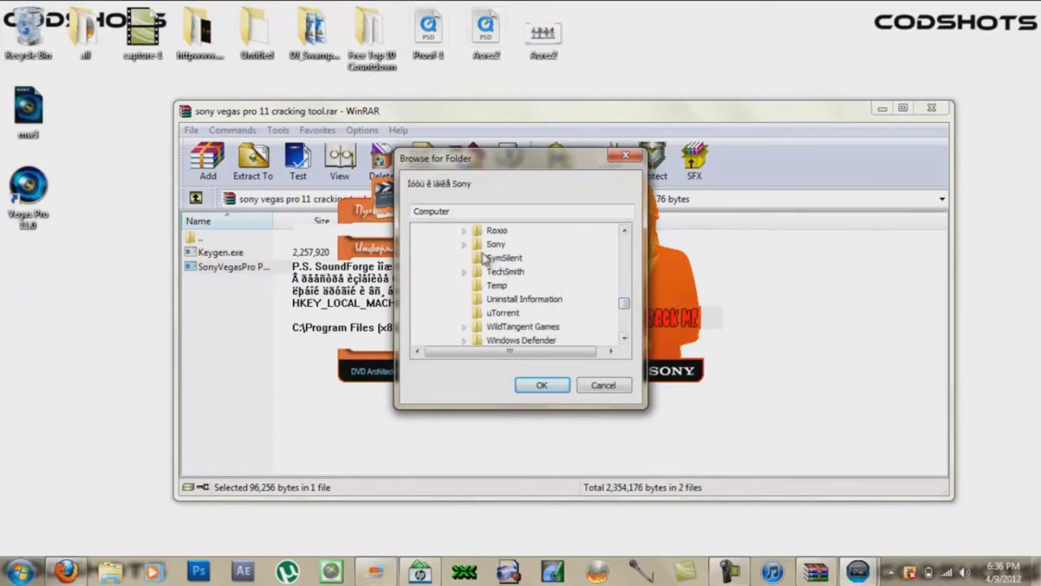
left_click(465, 245)
left_click(512, 273)
left_click(541, 386)
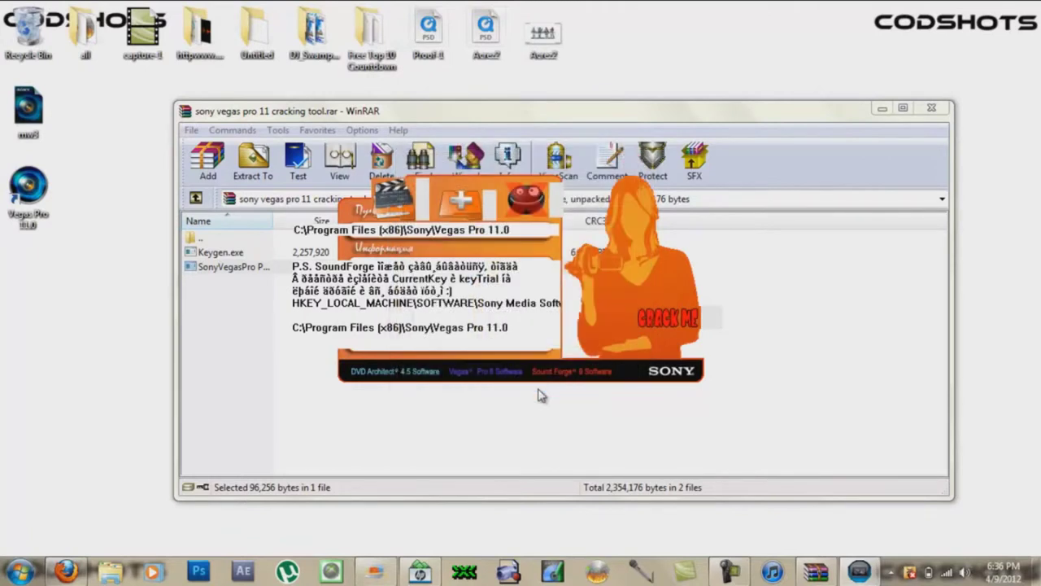
Step: Check the computer's system type in the Windows system properties and close the window
left_click(19, 571)
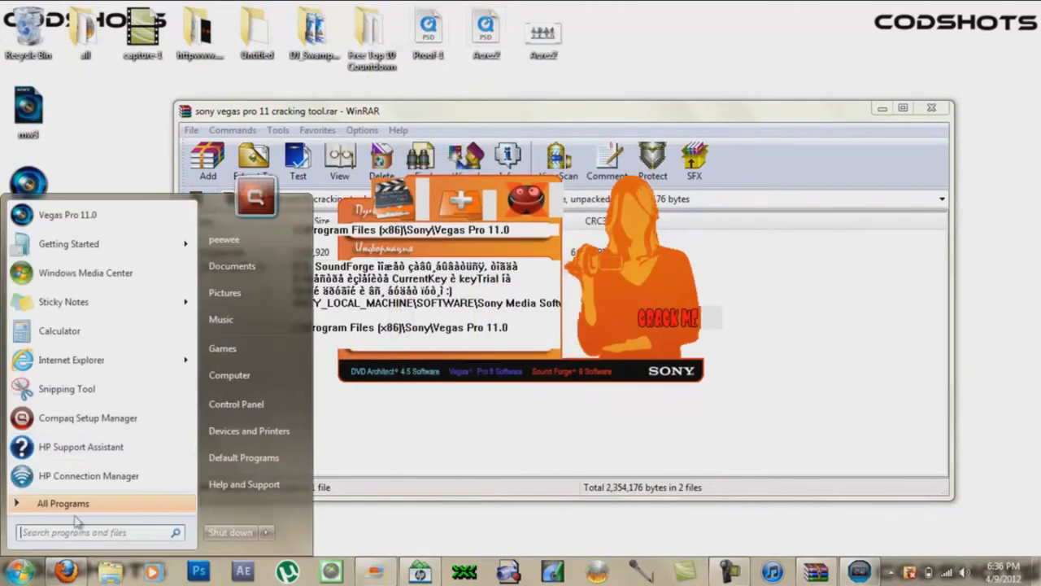
left_click(252, 380)
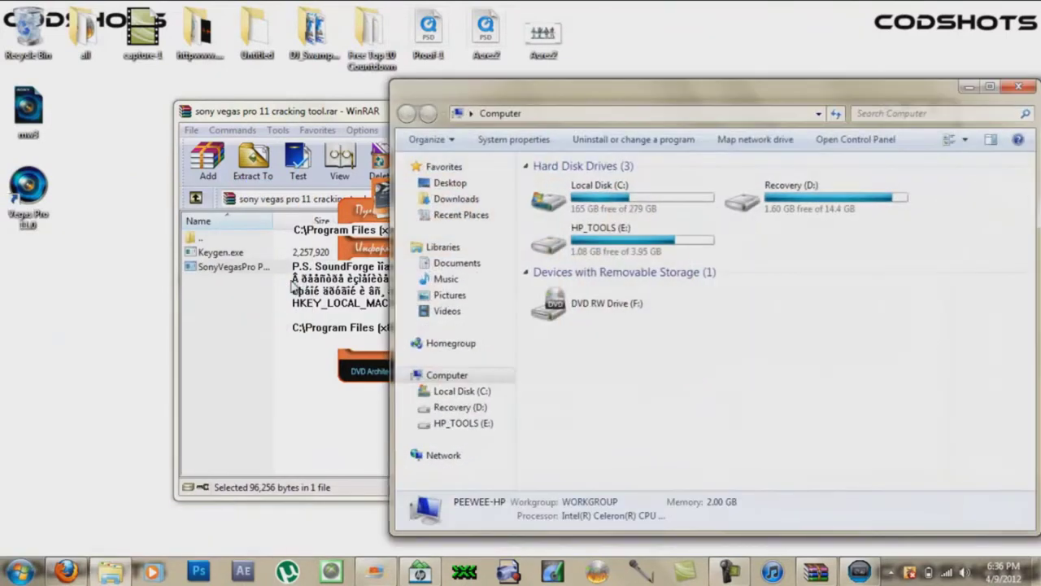
left_click(547, 141)
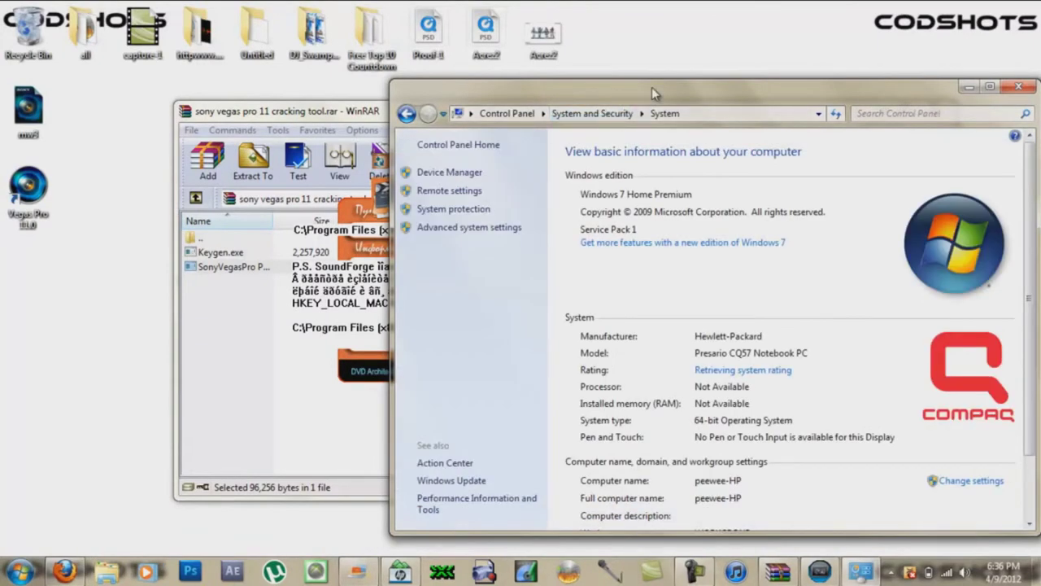
left_click_drag(652, 87, 568, 75)
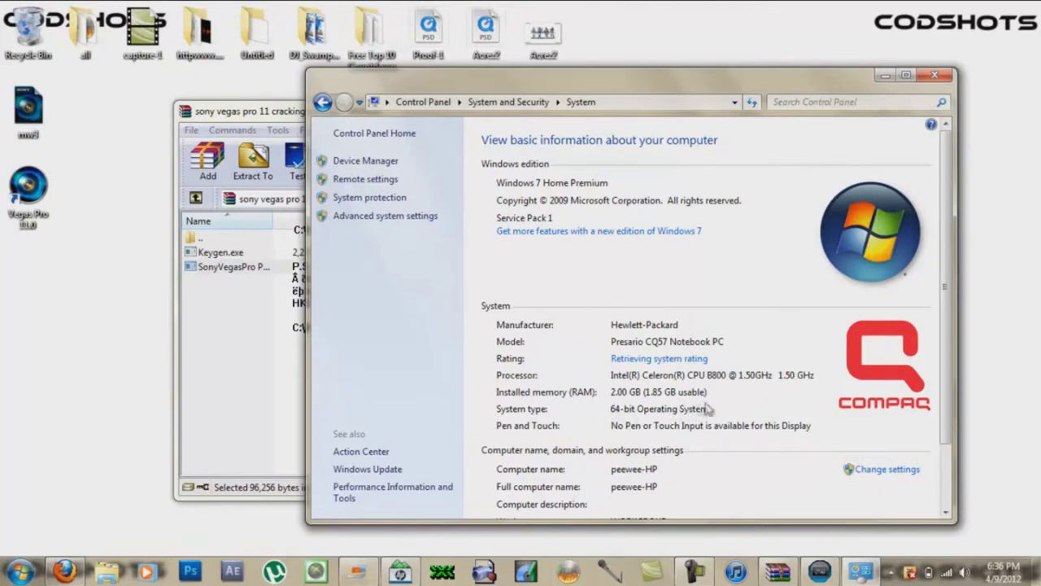
left_click(935, 74)
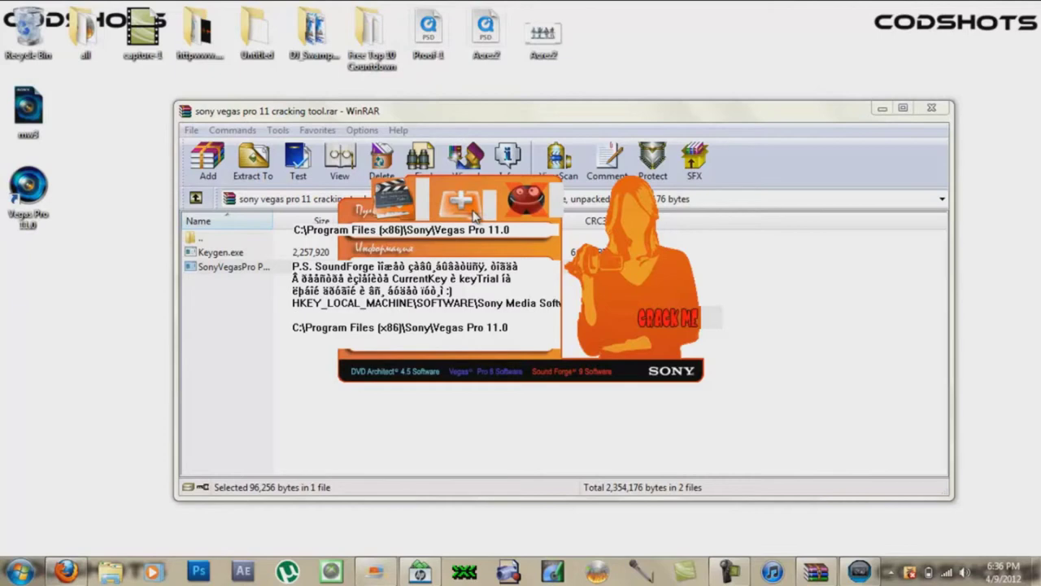
Step: Cancel a further folder selection, run the patch on the Vegas Pro 11.0 folder, and close the patch tool
left_click(414, 209)
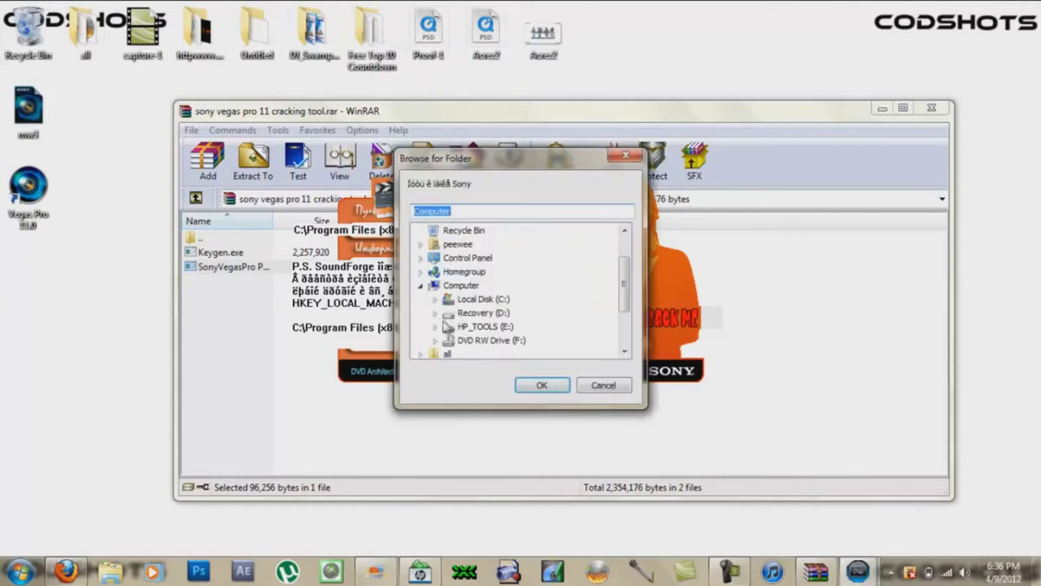
left_click(593, 387)
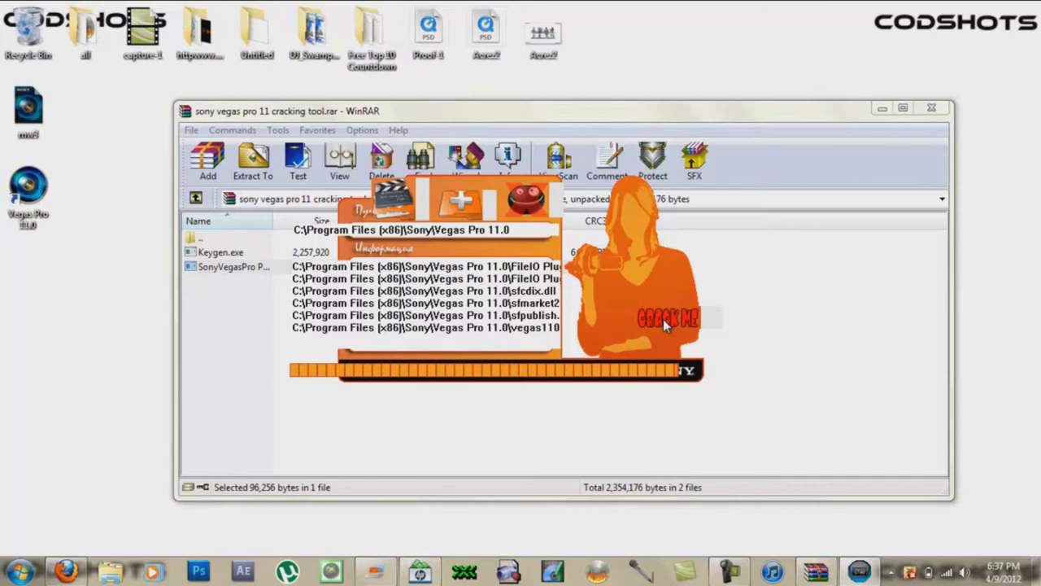
left_click(538, 201)
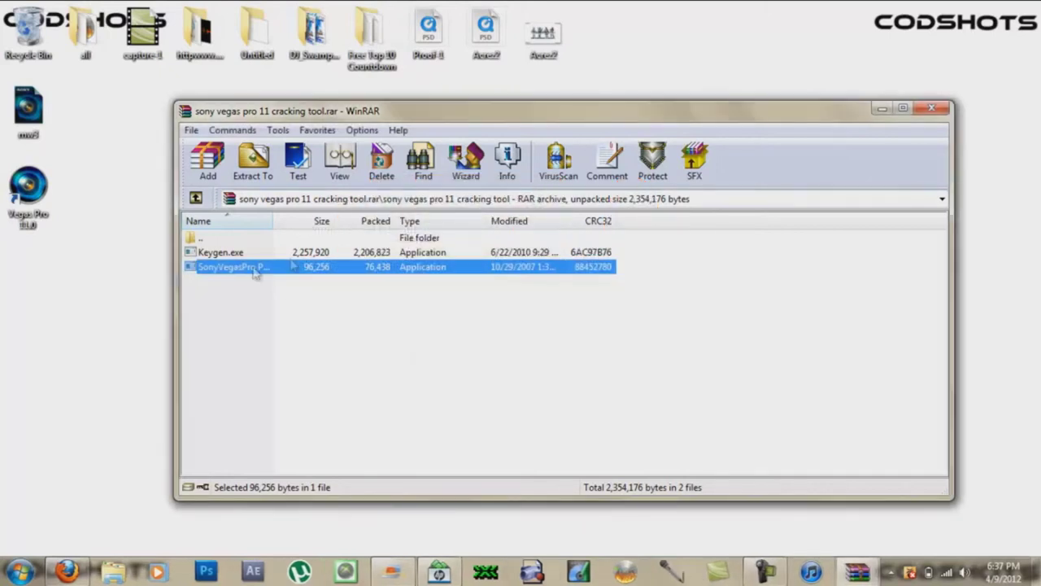
Step: Launch Keygen.exe, set the product to Vegas Pro 9.0 (32 and 64 bit) Series, and generate a new serial number
double_click(220, 253)
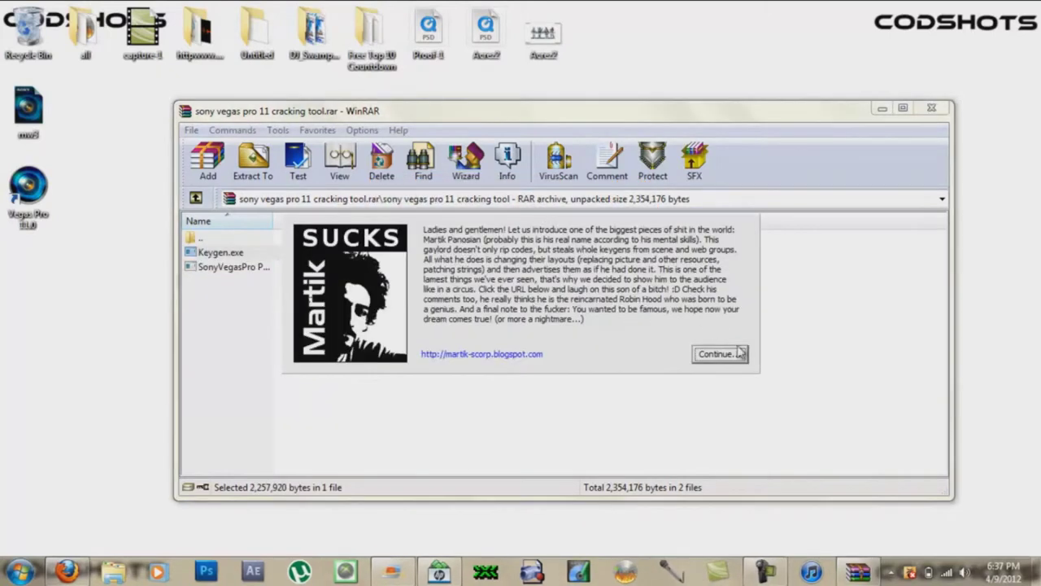
left_click(736, 355)
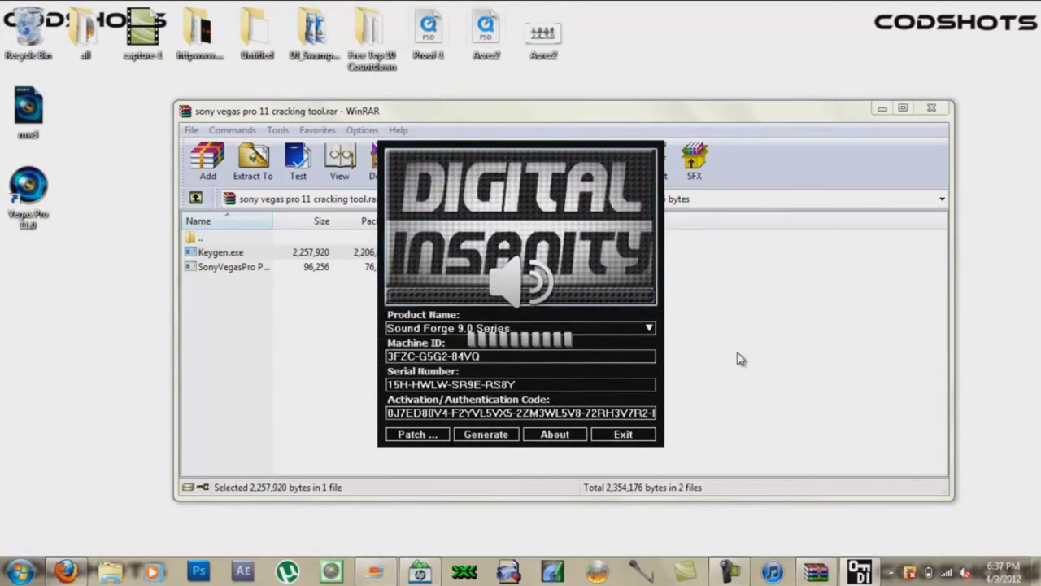
left_click(649, 328)
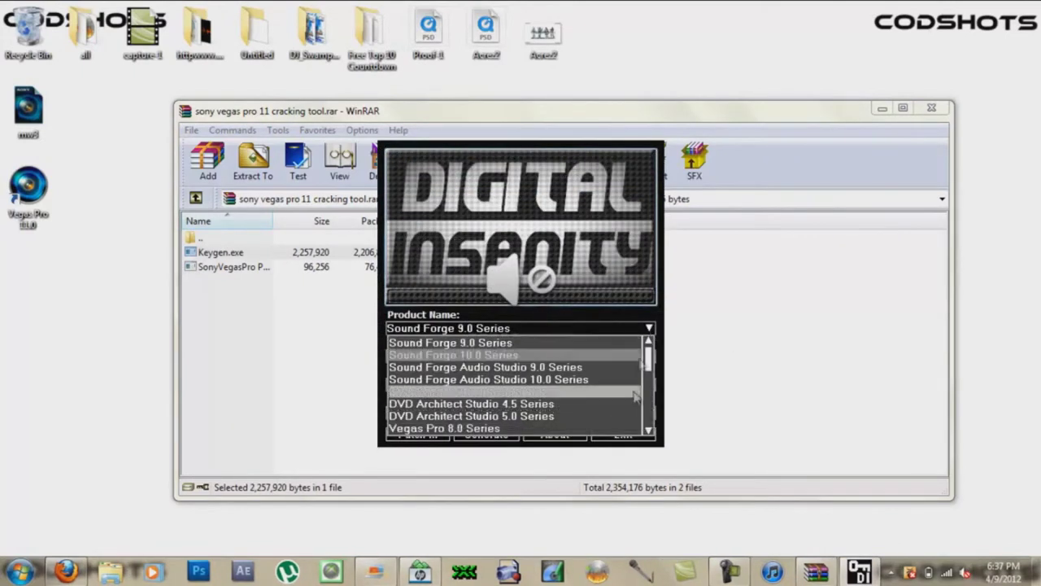
left_click(648, 431)
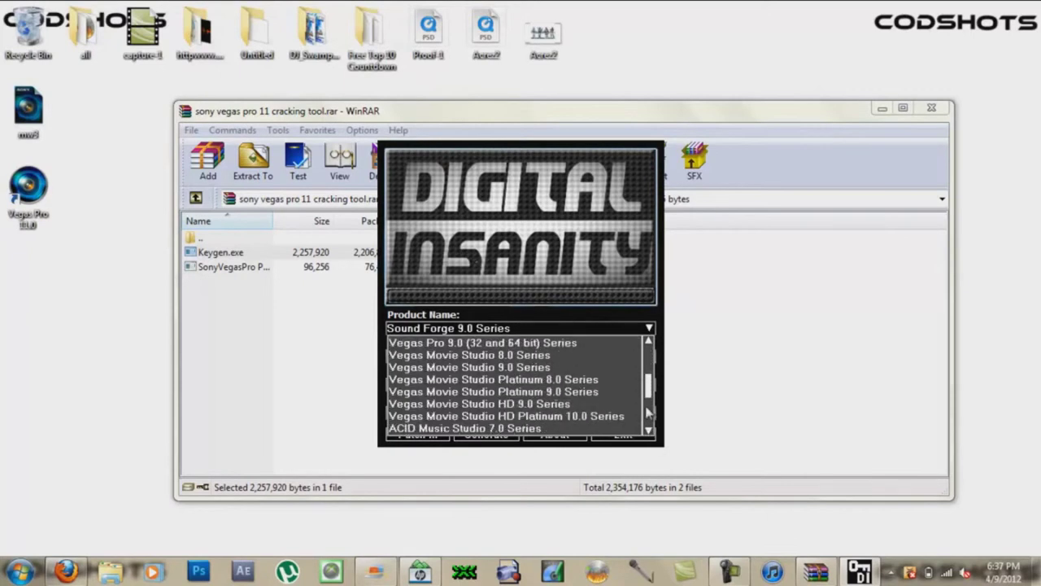
scroll(648, 413, "up", 2)
left_click(521, 394)
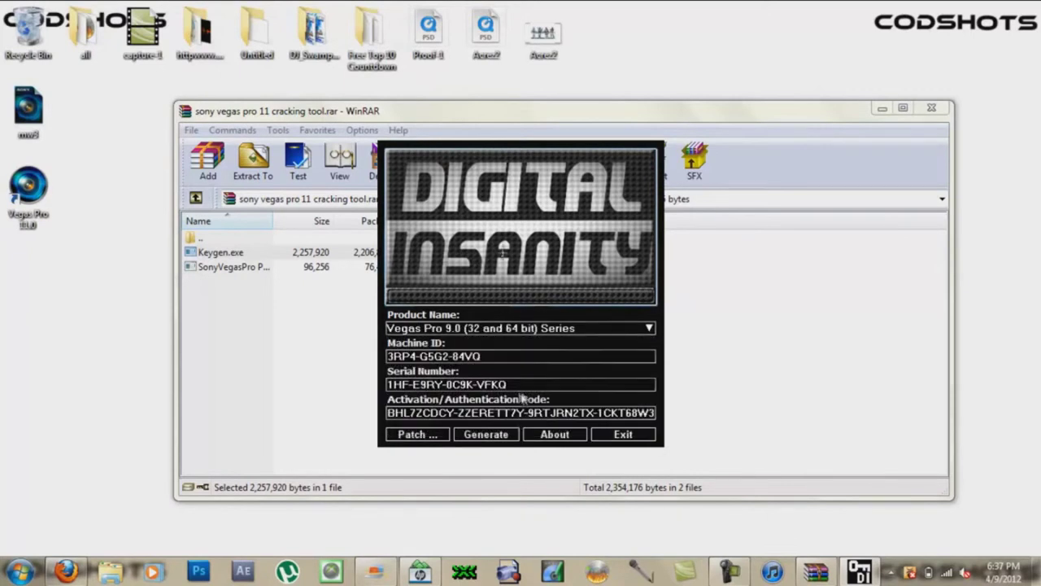
left_click(486, 434)
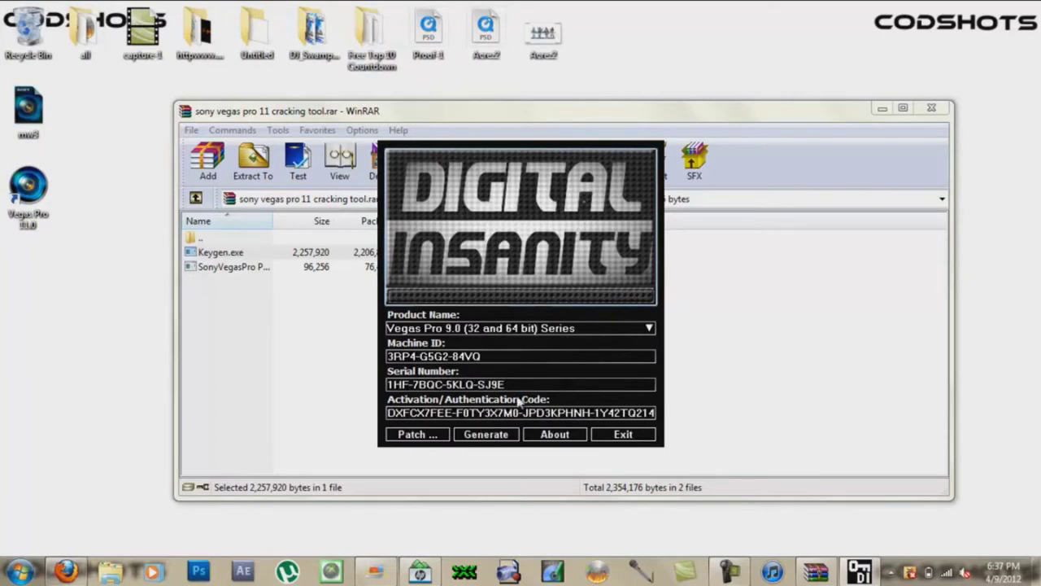
Step: Launch Vegas Pro 11.0 and fill its serial number field with the serial number copied from the keygen
left_click(44, 200)
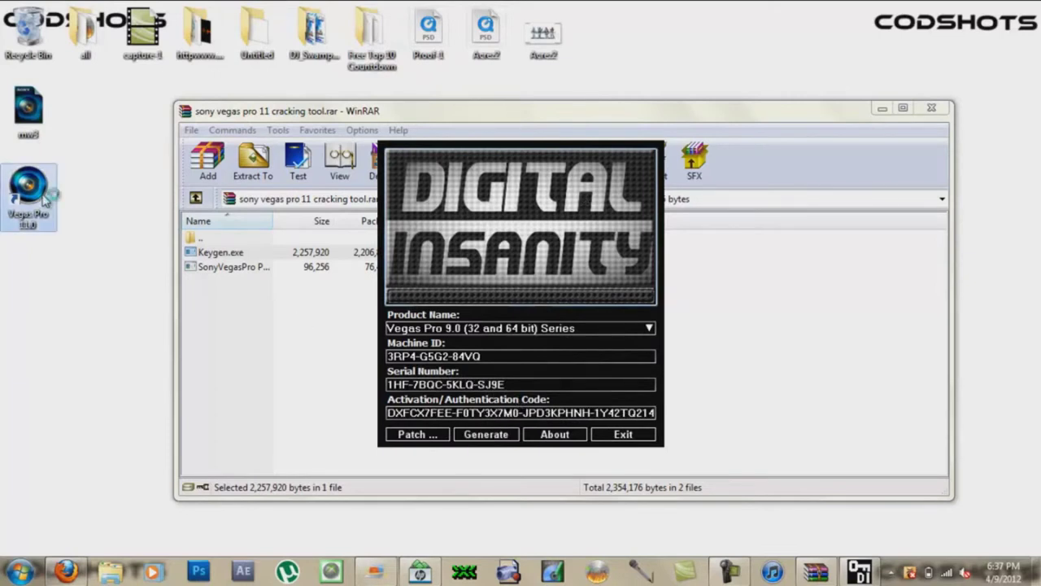
left_click_drag(504, 59, 176, 79)
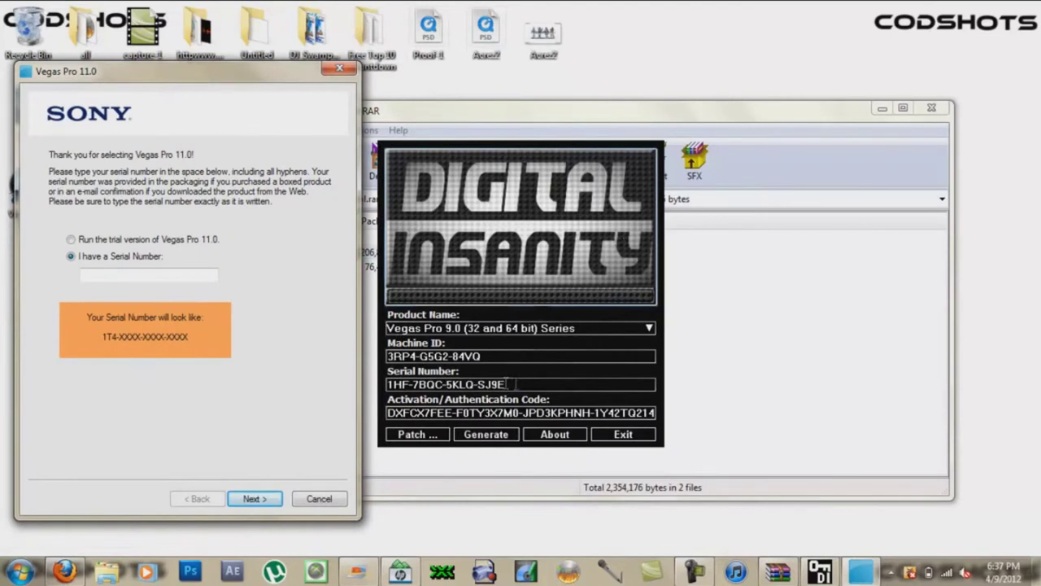
left_click_drag(520, 385, 387, 384)
right_click(406, 385)
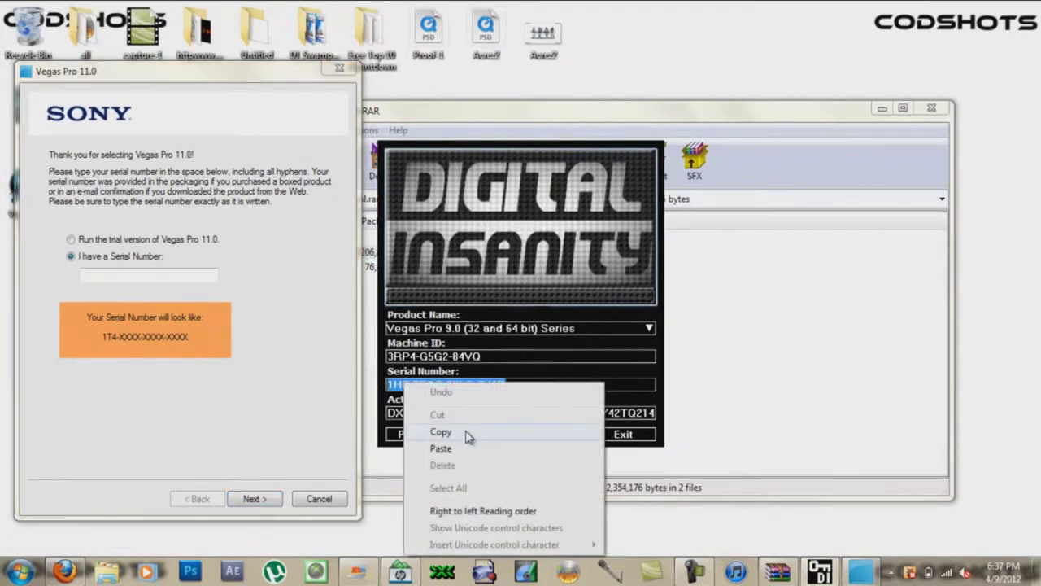
left_click(464, 432)
right_click(147, 277)
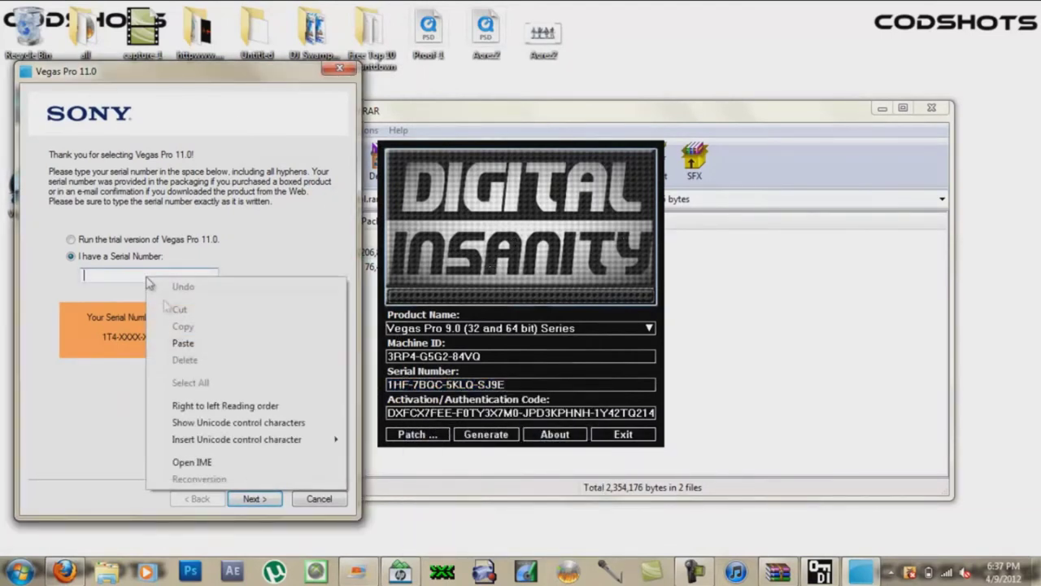
left_click(177, 337)
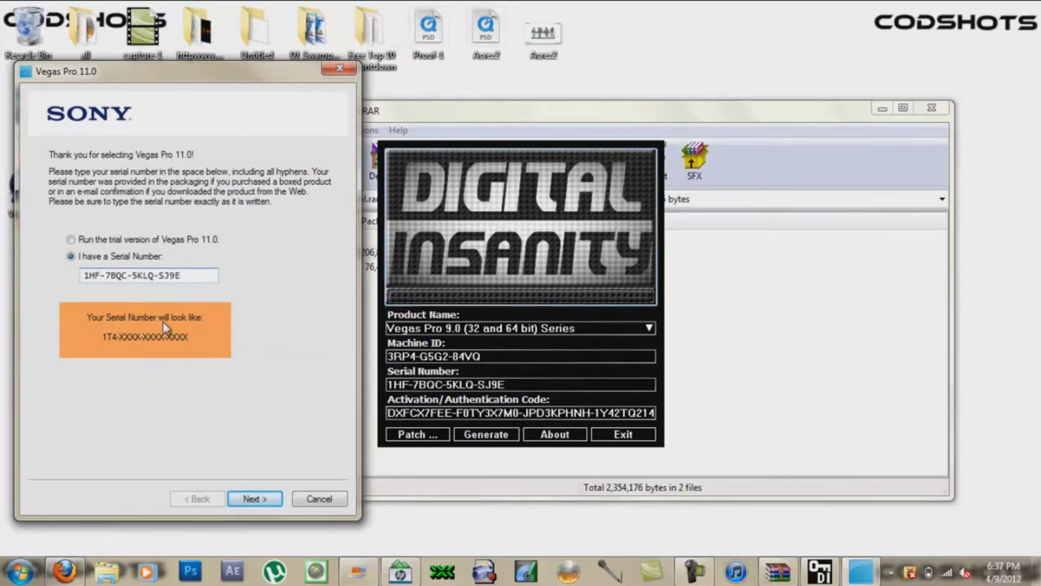
Step: Change the prefix of the pasted serial number to match the format shown in the registration window and submit it
key("BackSpace")
key("BackSpace")
type("T")
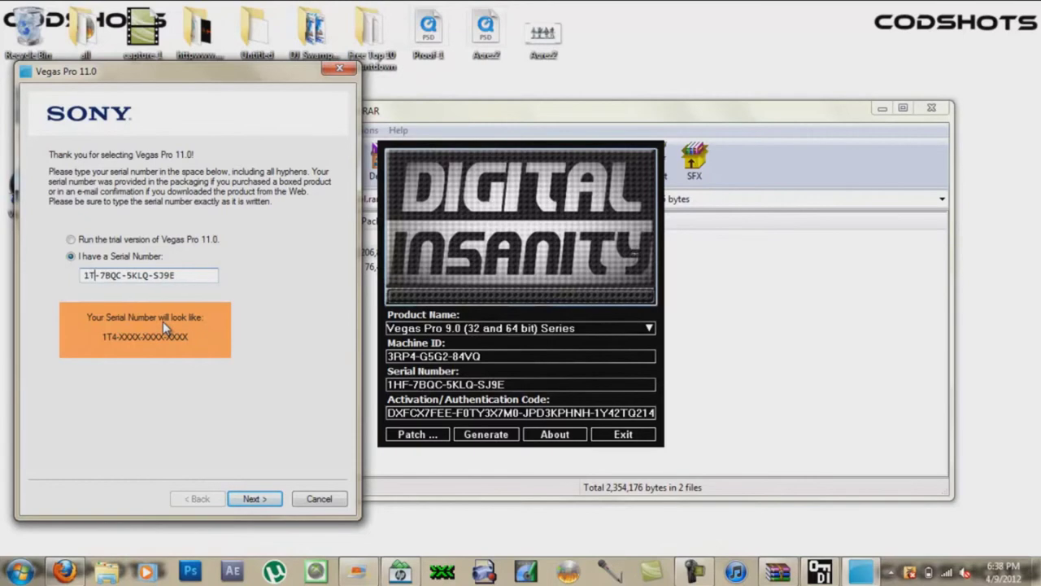
type("4")
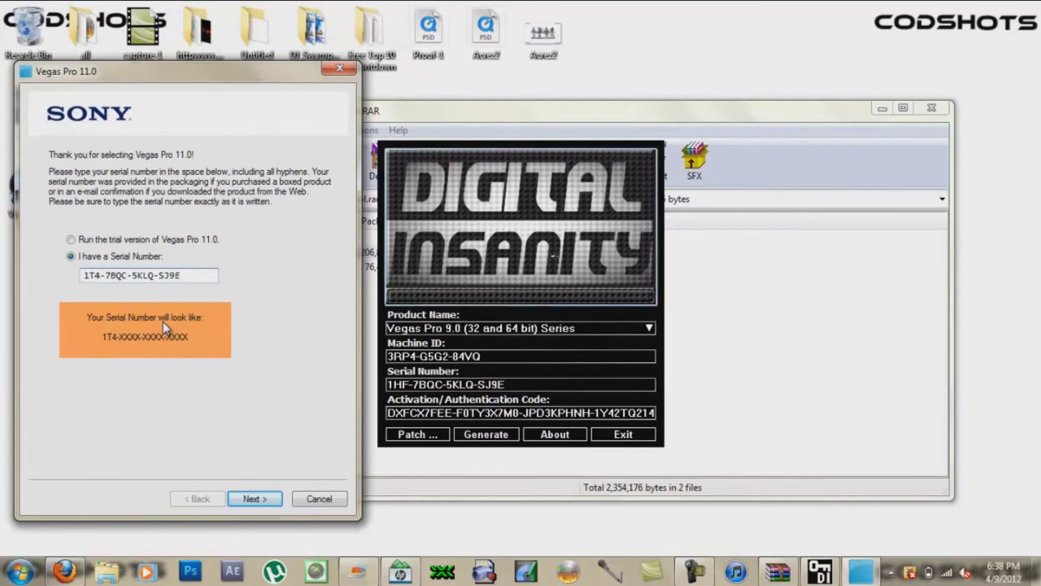
left_click(254, 498)
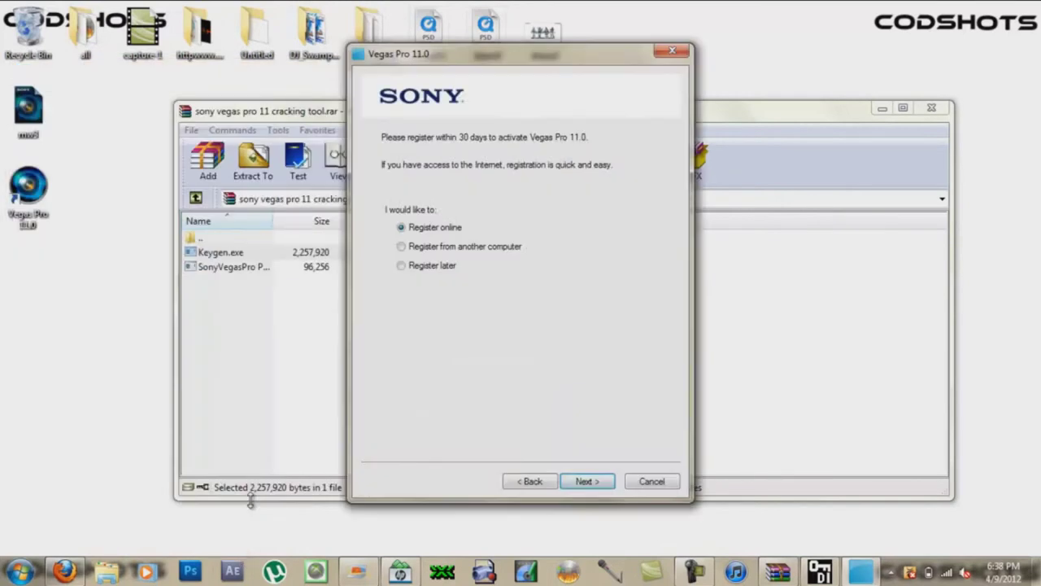
Step: Choose online registration, agree to the Sony Creative Software privacy policy, and submit the registration information
left_click(579, 481)
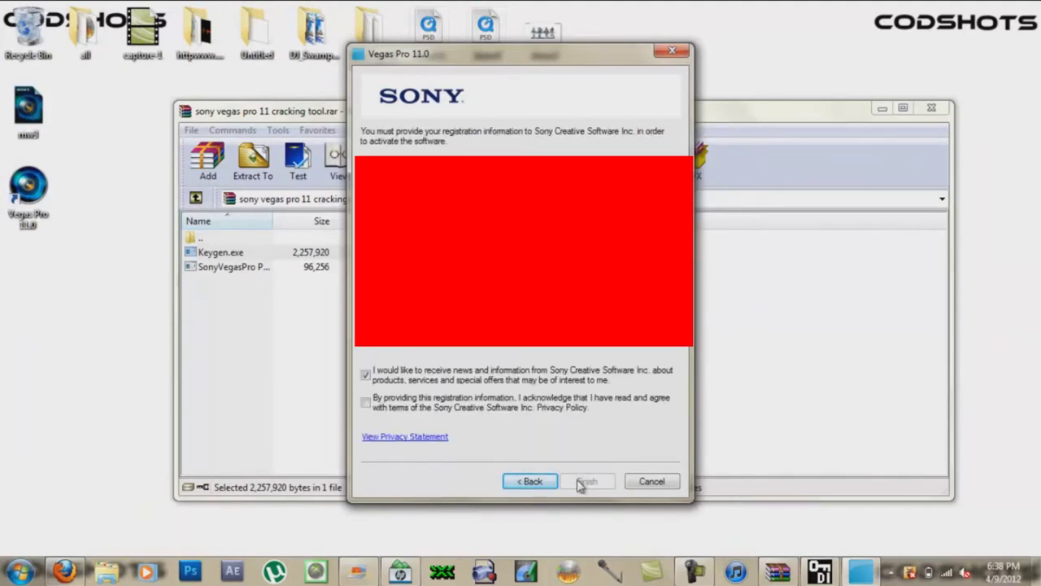
left_click(392, 404)
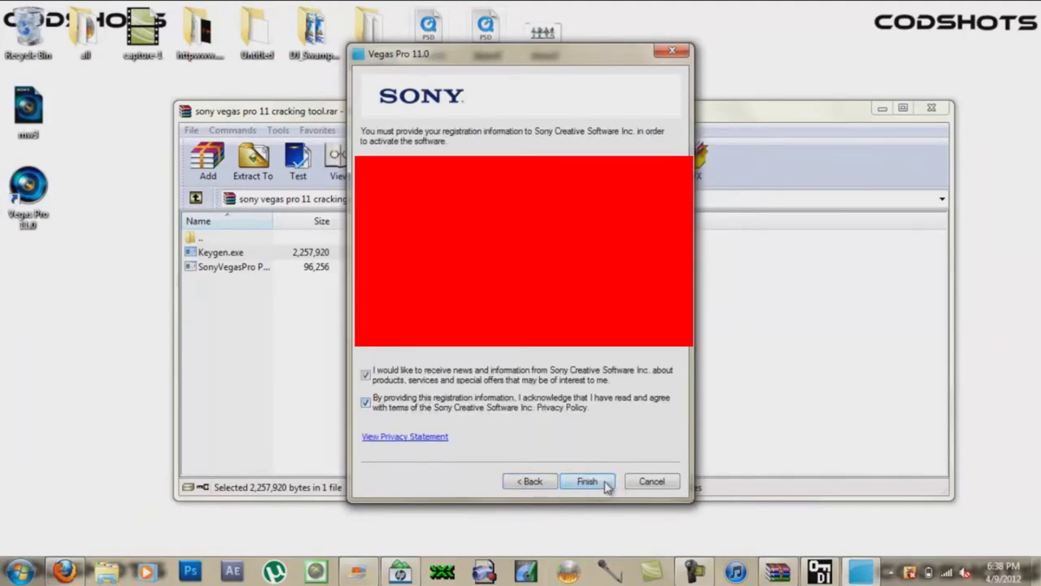
left_click(604, 482)
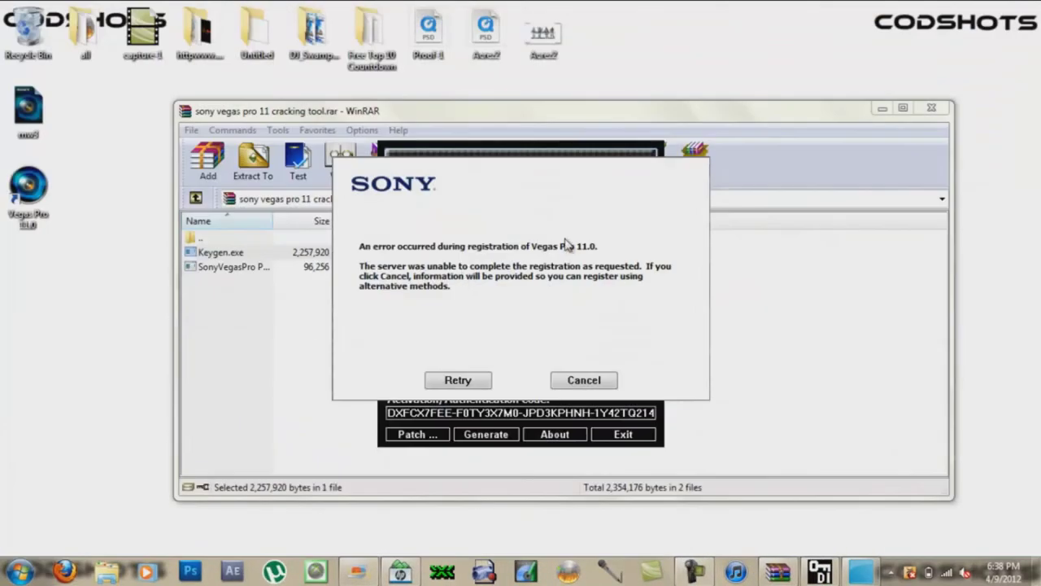
Step: Close the archive window, retry the online registration, and cancel it to reach the authentication code form
left_click(931, 107)
left_click(456, 381)
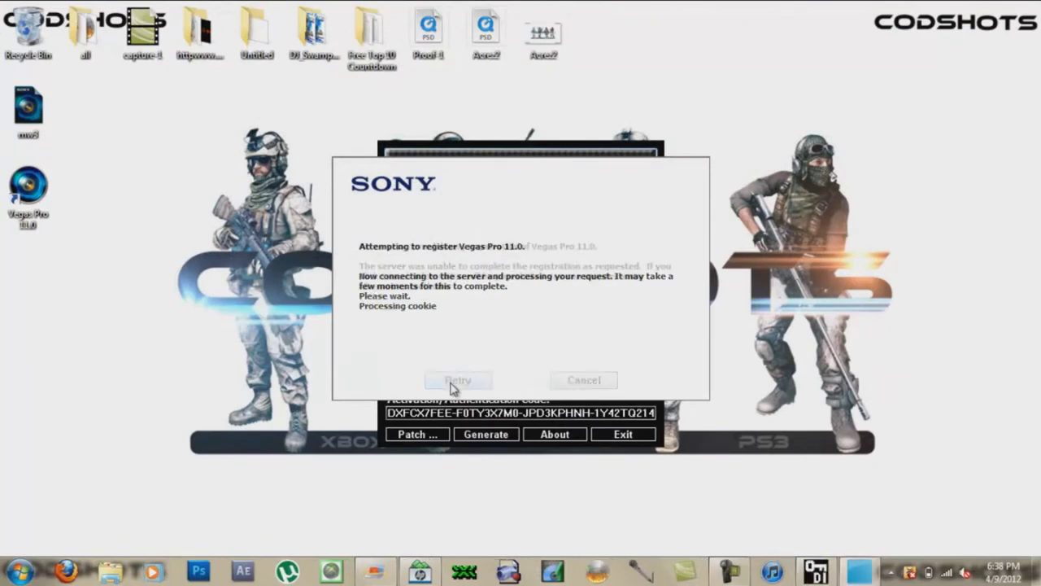
left_click(455, 381)
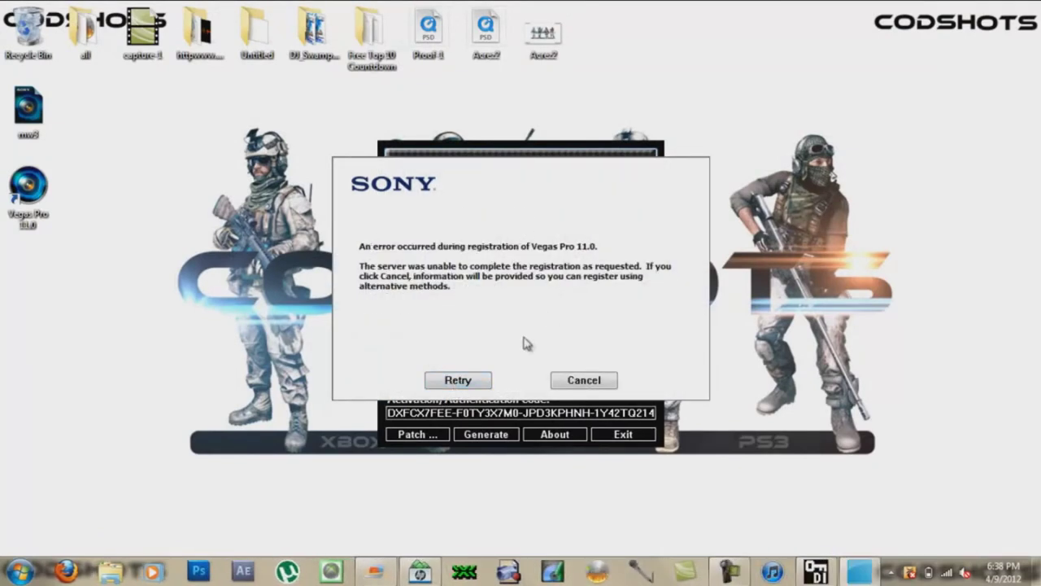
left_click(570, 379)
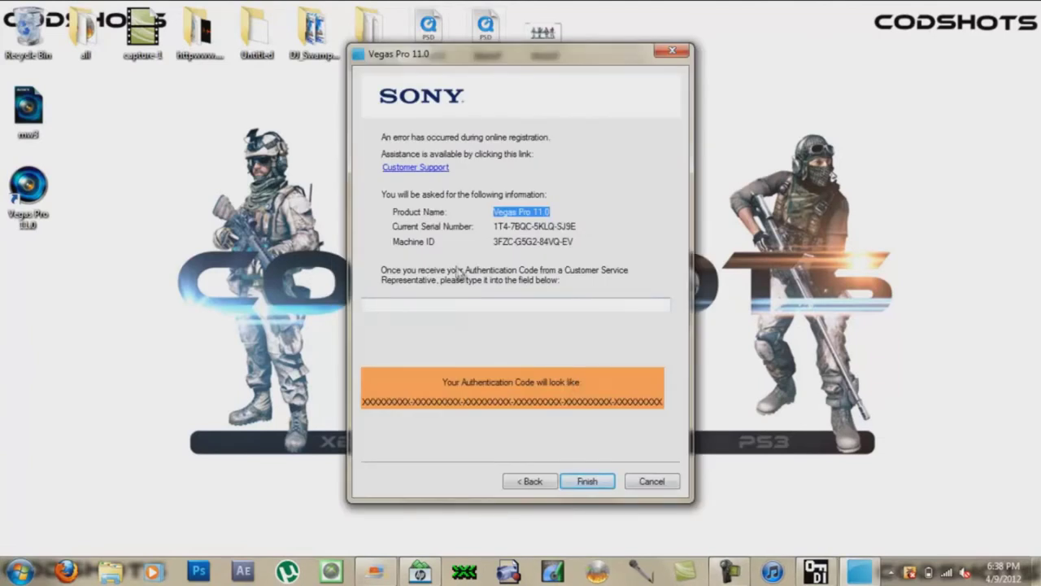
Step: Copy the activation code from the keygen into the authentication code field and finish the registration
left_click_drag(513, 57, 829, 54)
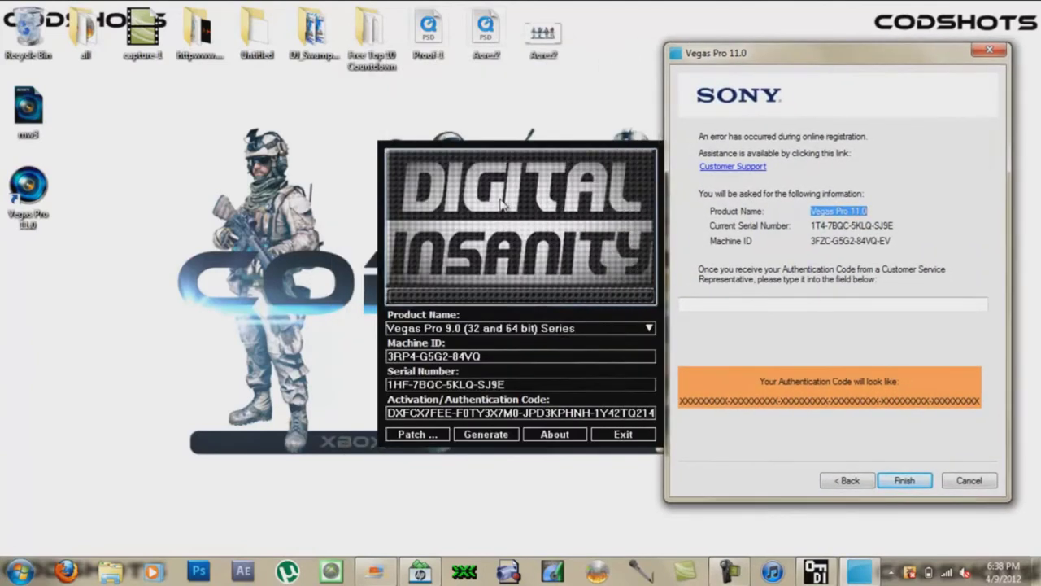
left_click_drag(502, 205, 478, 213)
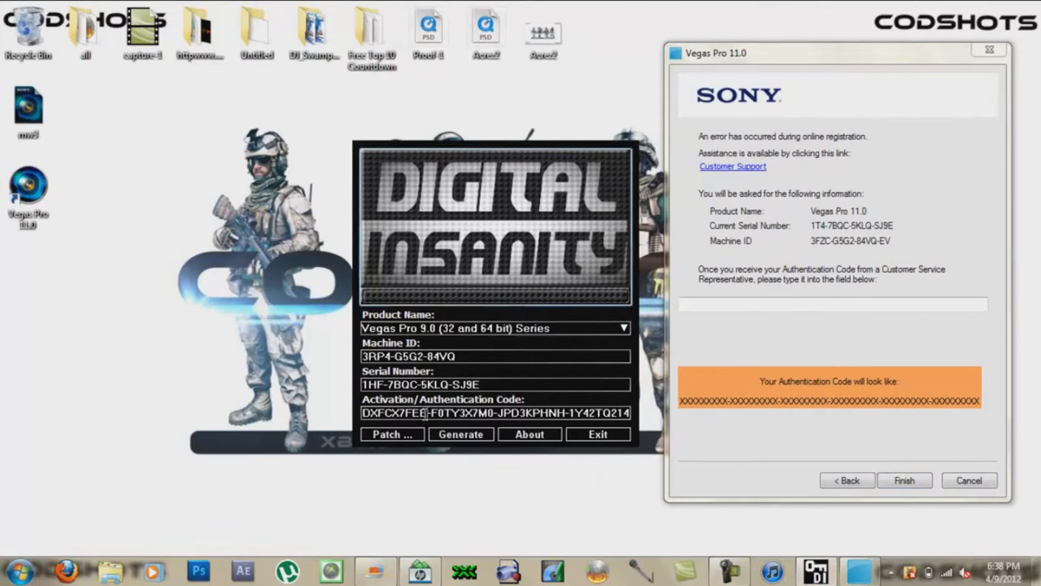
left_click_drag(364, 412, 691, 411)
right_click(581, 417)
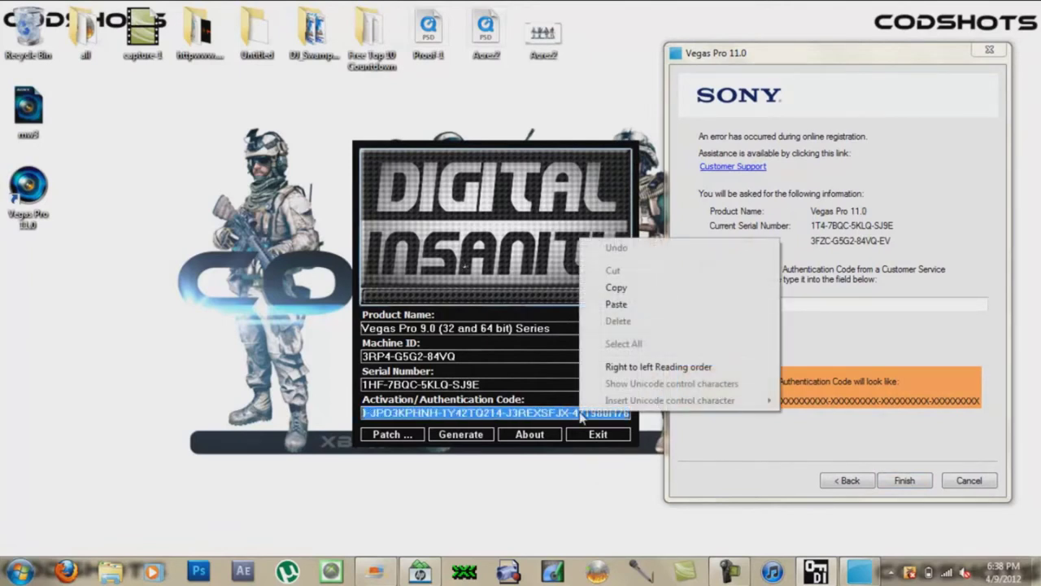
left_click(616, 288)
left_click(685, 305)
right_click(732, 303)
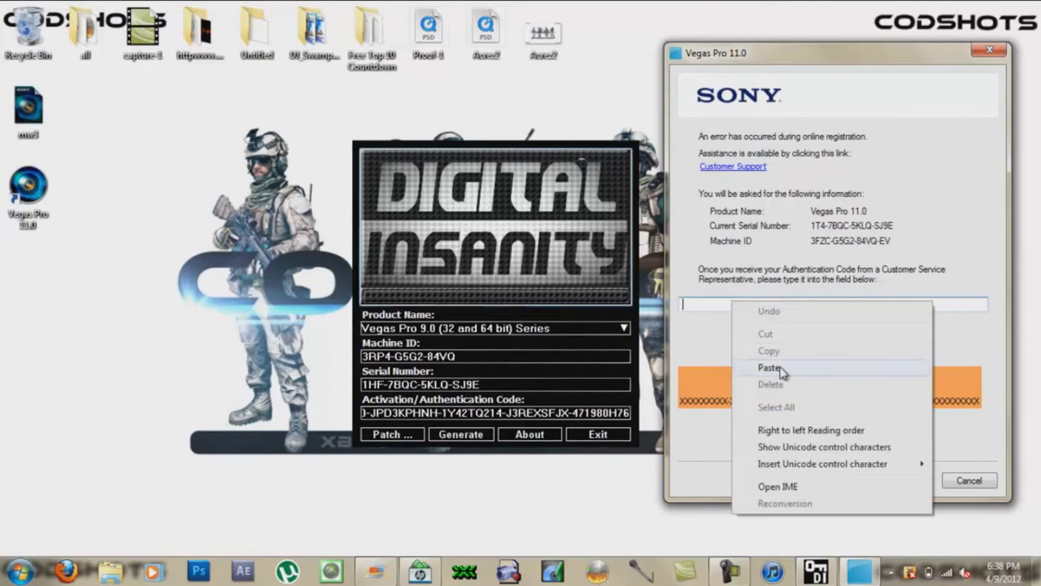
left_click(769, 367)
left_click(902, 481)
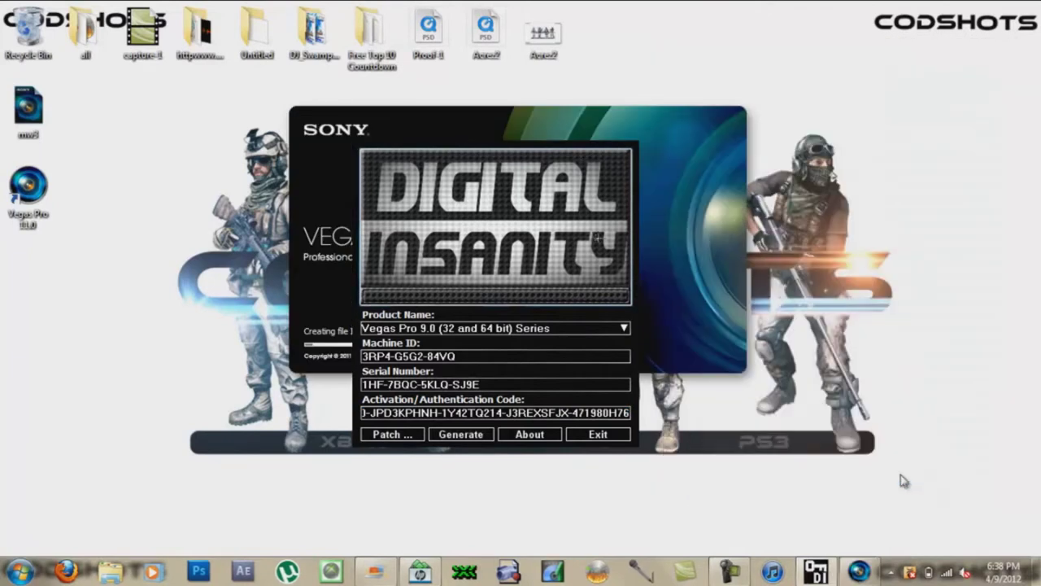
Step: Exit the keygen and pin Vegas Pro 11.0 to the taskbar beside Windows Media Player
left_click(598, 433)
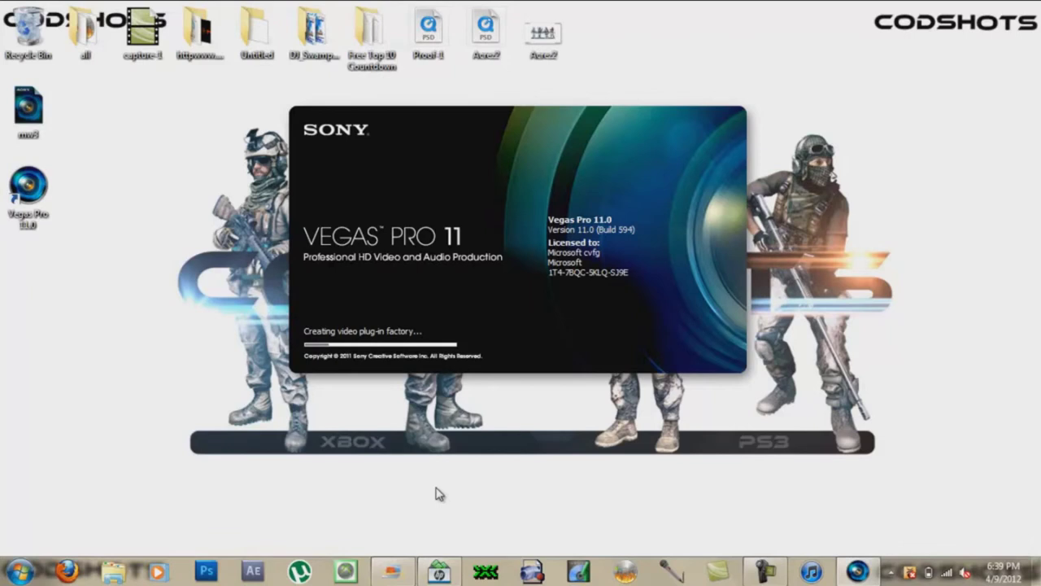
left_click_drag(857, 572, 214, 572)
right_click(213, 572)
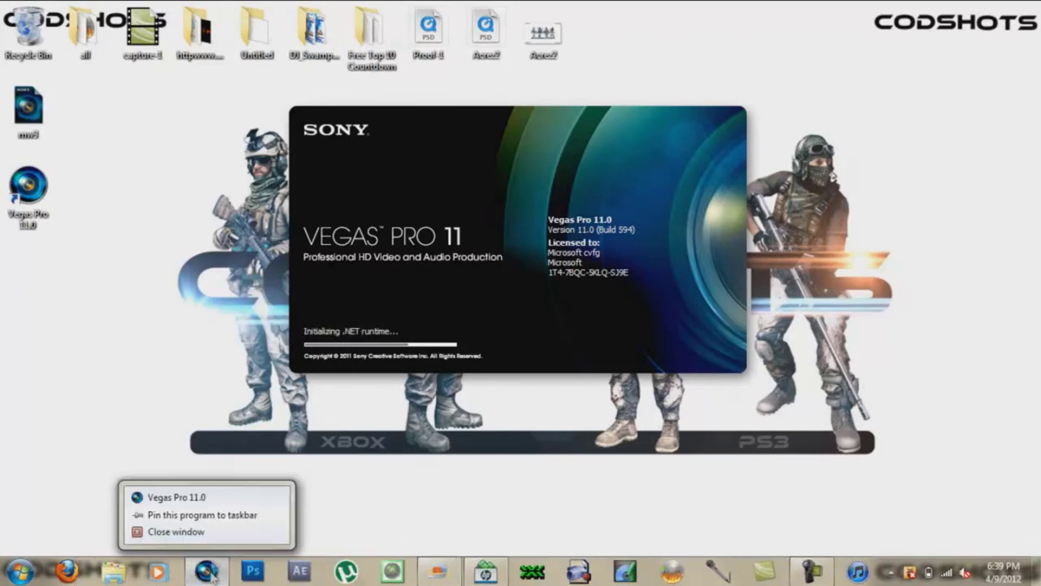
left_click(223, 518)
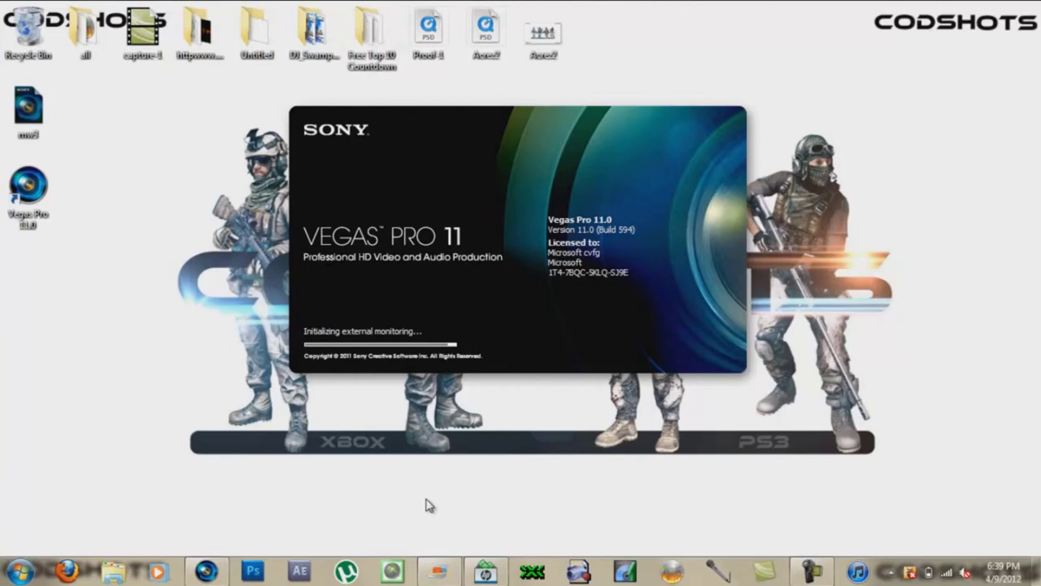
Step: Dock the Master Bus window beside the video preview and maximize the Vegas Pro window
left_click(811, 569)
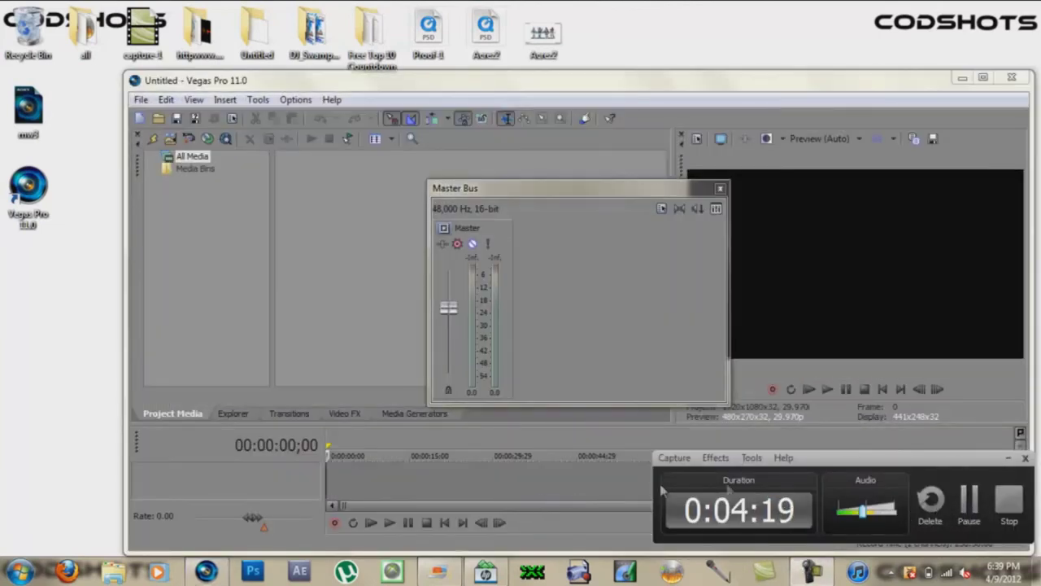
left_click_drag(594, 196, 1032, 181)
left_click_drag(1003, 173, 981, 163)
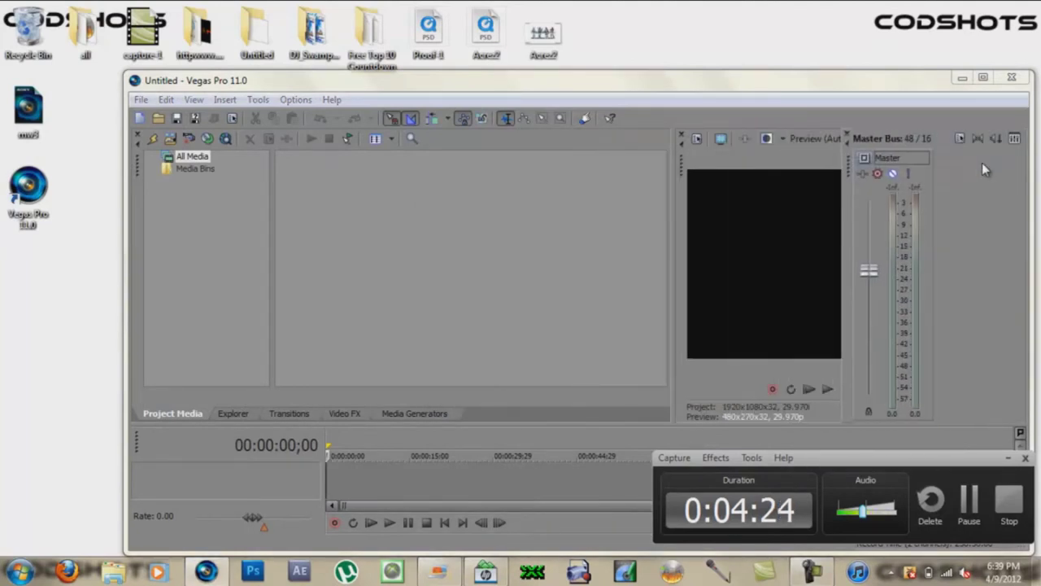
double_click(813, 81)
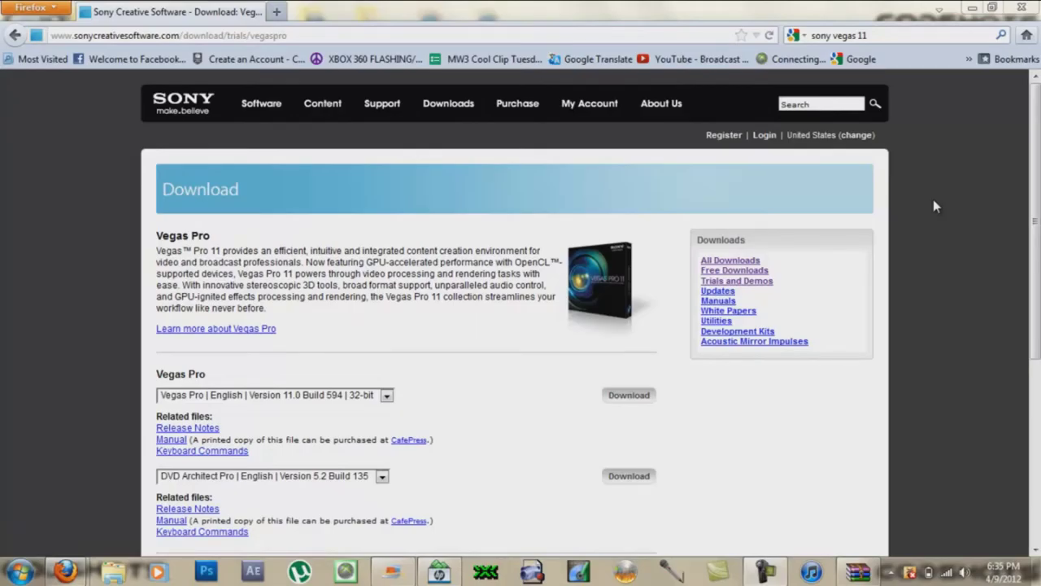
Step: Check the web address of Sony's Vegas Pro trial download page in Firefox and minimize the browser
left_click(173, 35)
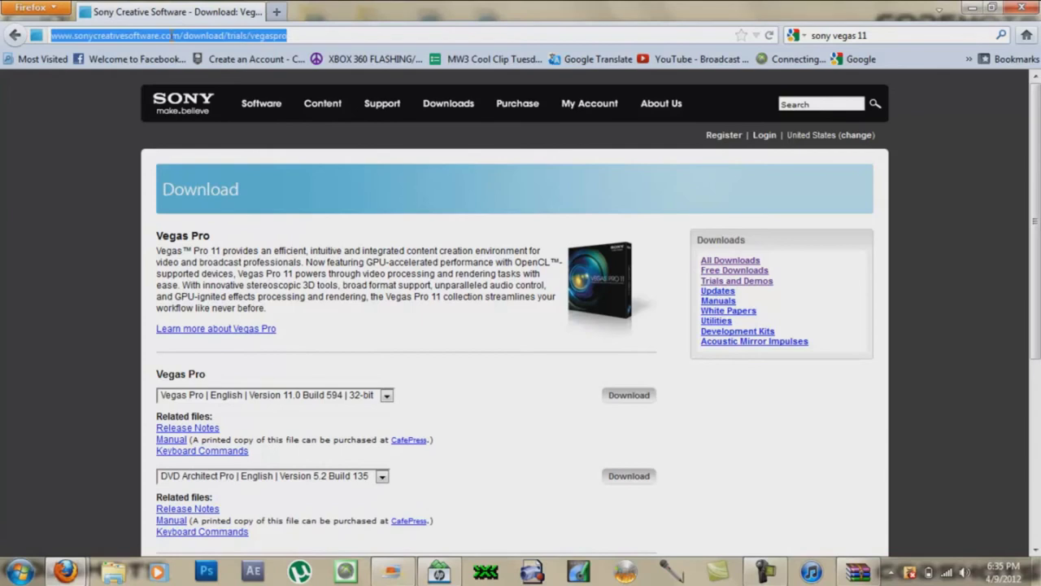
left_click(84, 149)
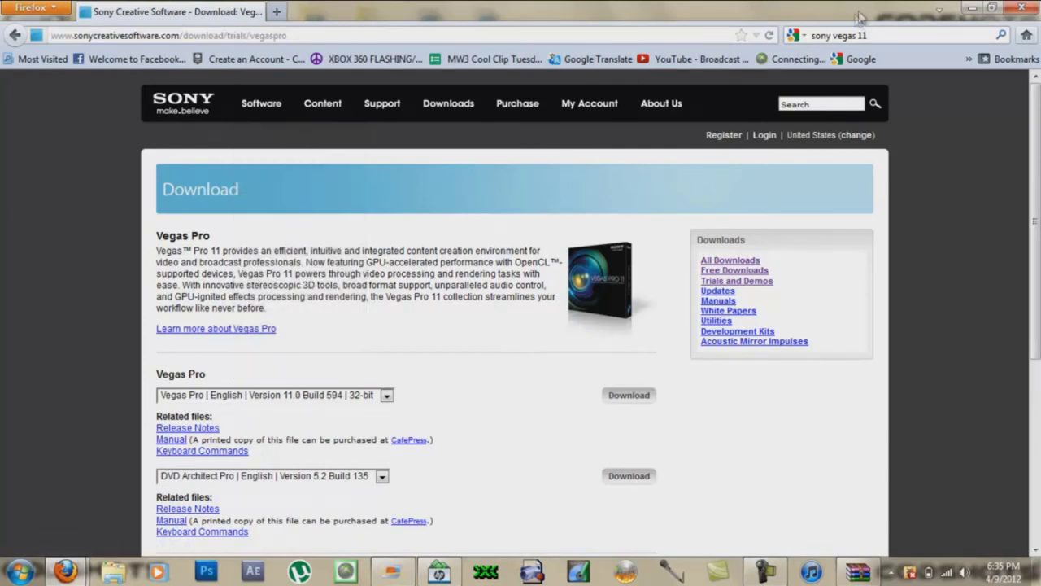
left_click(970, 10)
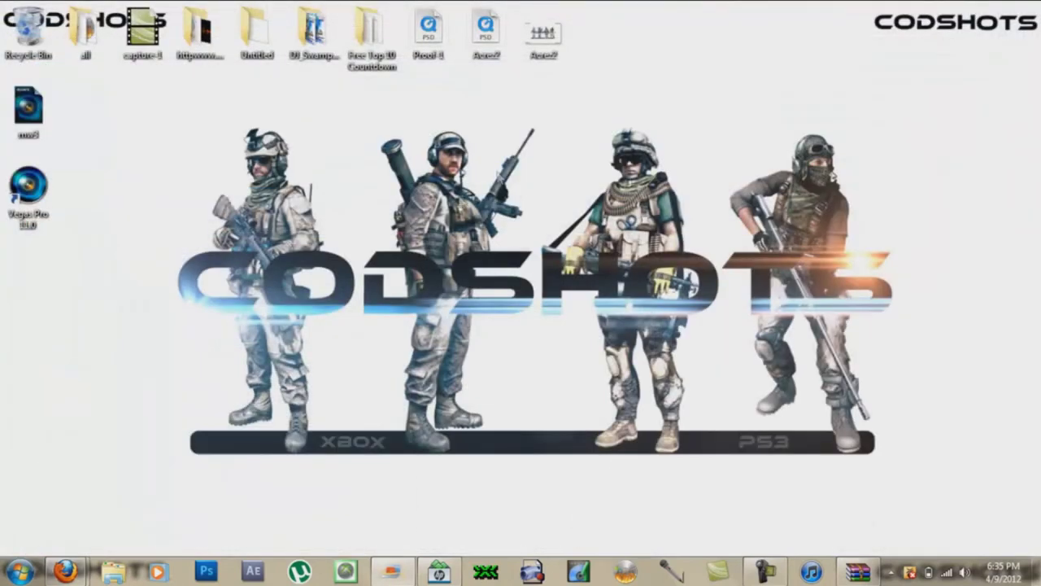
Step: Look up the vegaspro11.0.594_32bit(1).exe installer in the Firefox downloads list and close the list
mouse_move(65, 571)
left_click(203, 516)
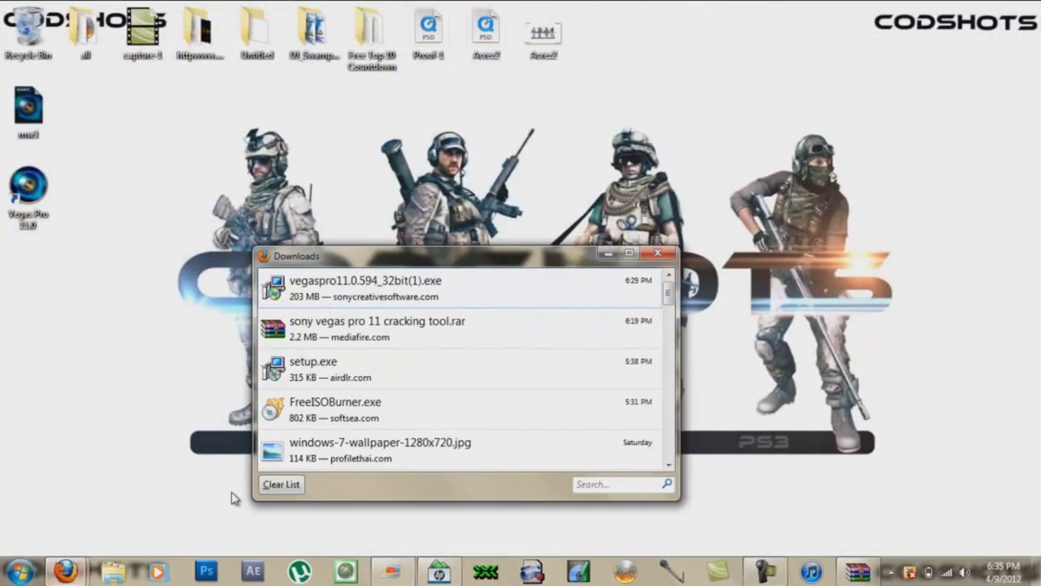
left_click(415, 296)
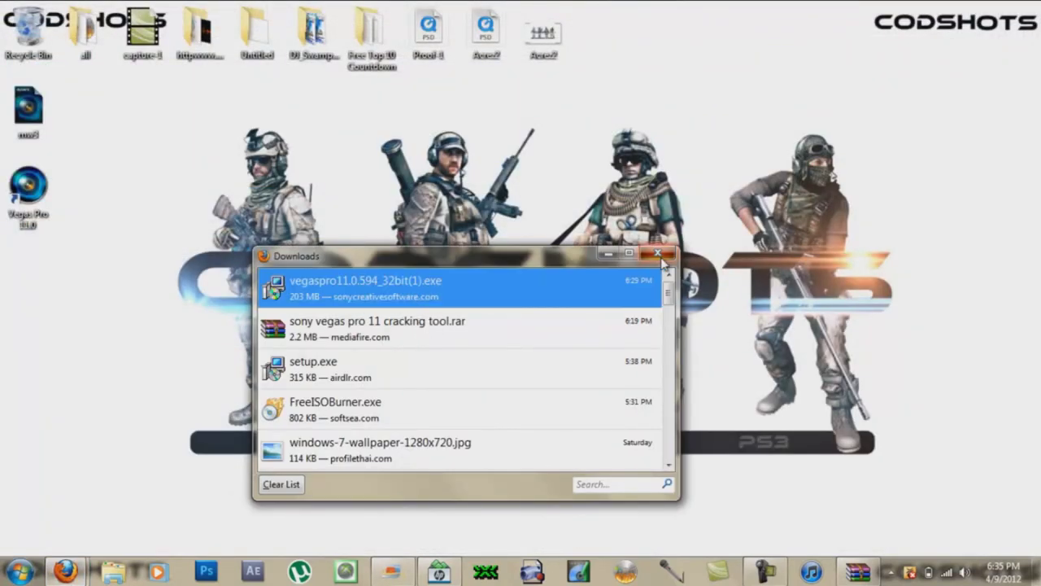
left_click(658, 253)
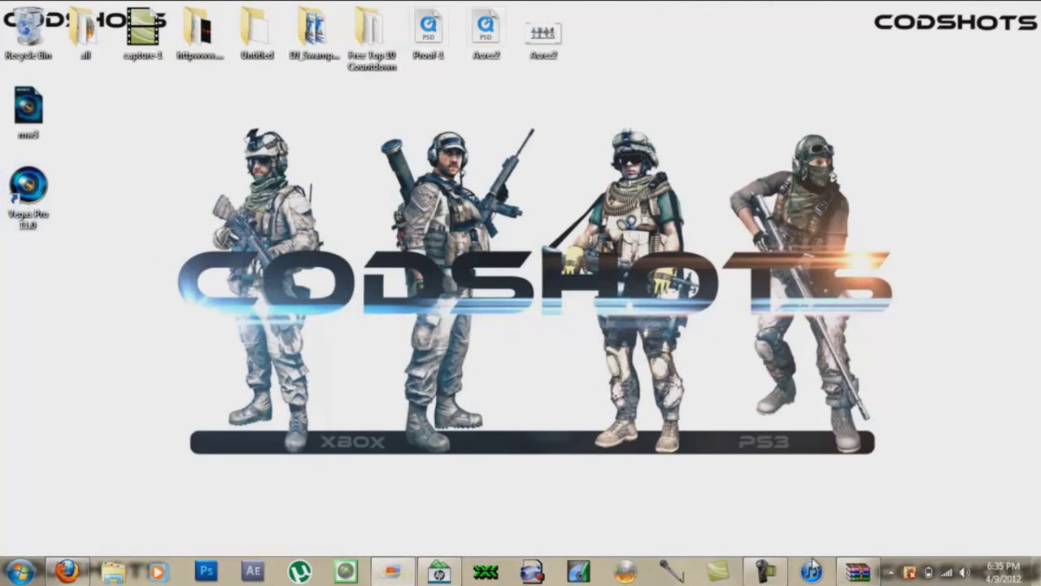
Step: Inspect the files in the sony vegas pro 11 cracking tool.rar archive and the Norton Antivirus Auto-Protect option
left_click(858, 571)
left_click_drag(302, 314, 251, 252)
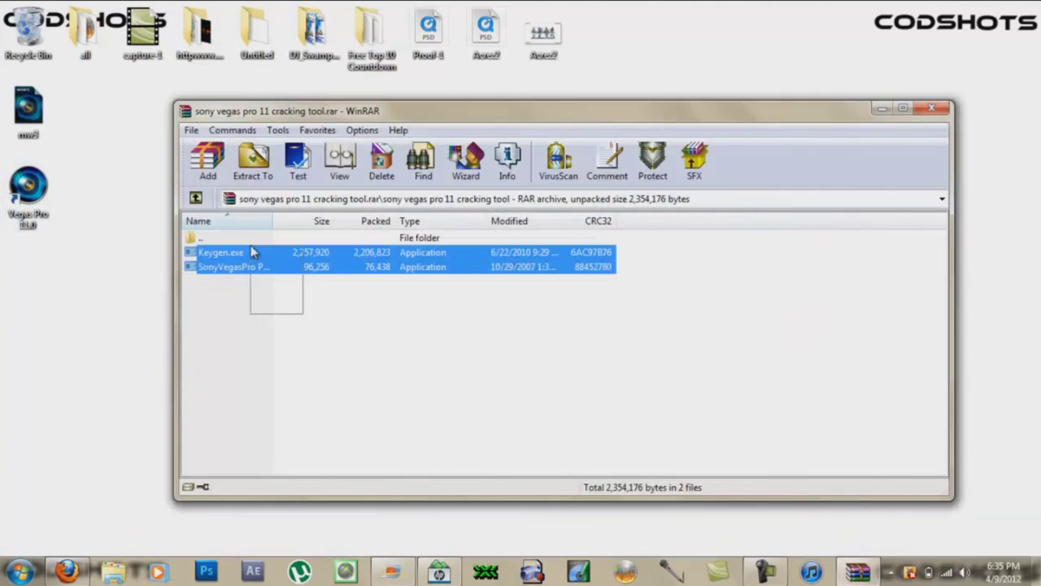
left_click(329, 327)
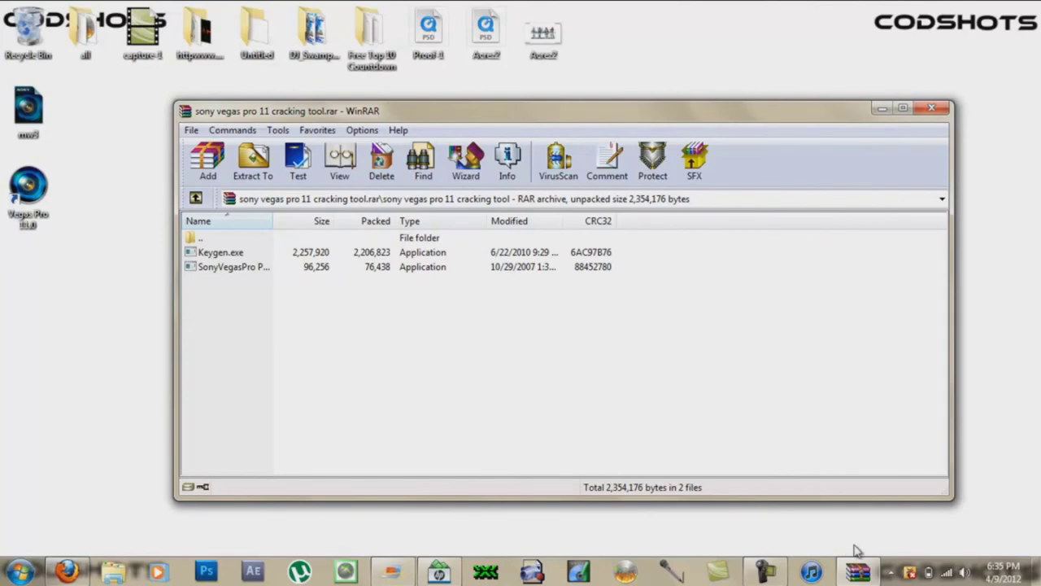
right_click(910, 573)
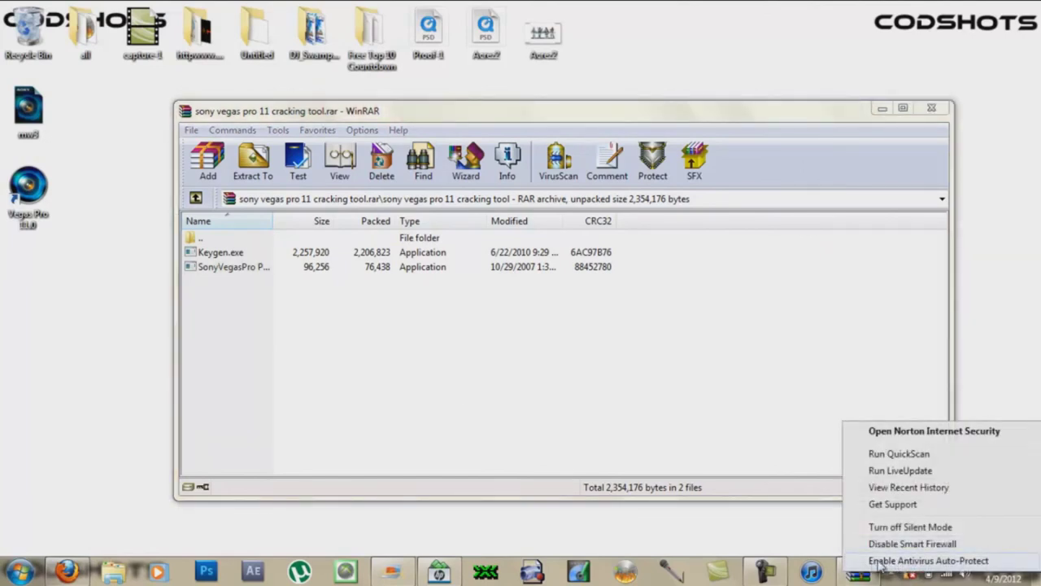
left_click(778, 531)
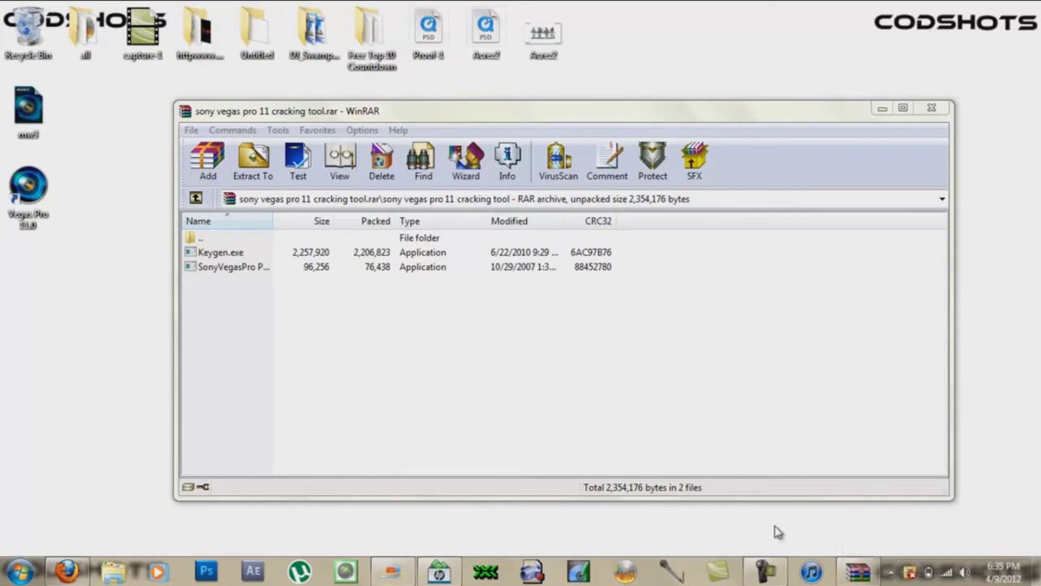
Step: Run the SonyVegasPro patch program from the archive and select C:\Program Files (x86)\Sony\Vegas Pro 11.0 when it asks for the folder
double_click(238, 271)
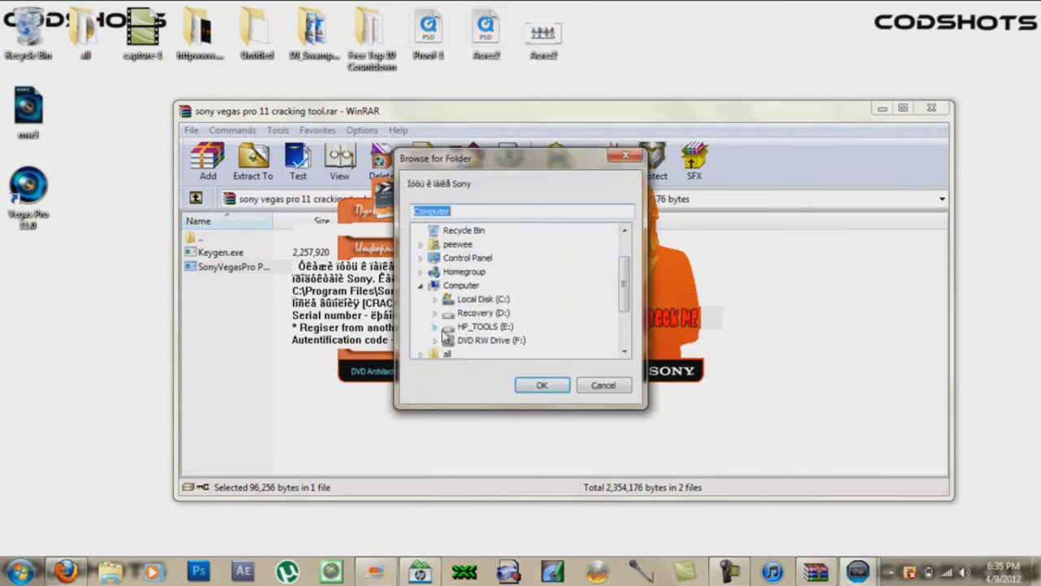
left_click(434, 298)
left_click(449, 300)
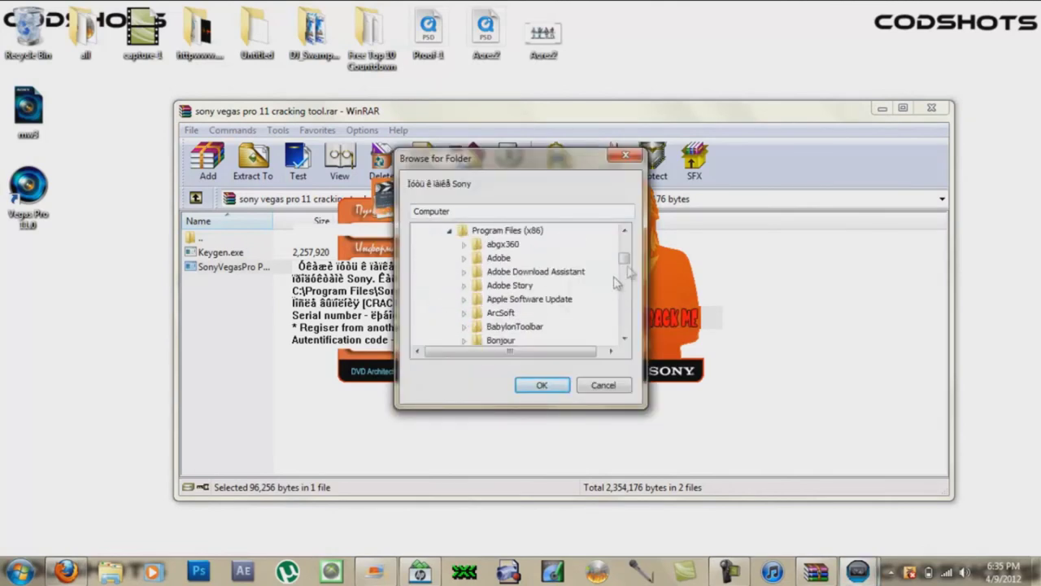
left_click_drag(624, 261, 627, 300)
left_click(465, 286)
left_click(525, 313)
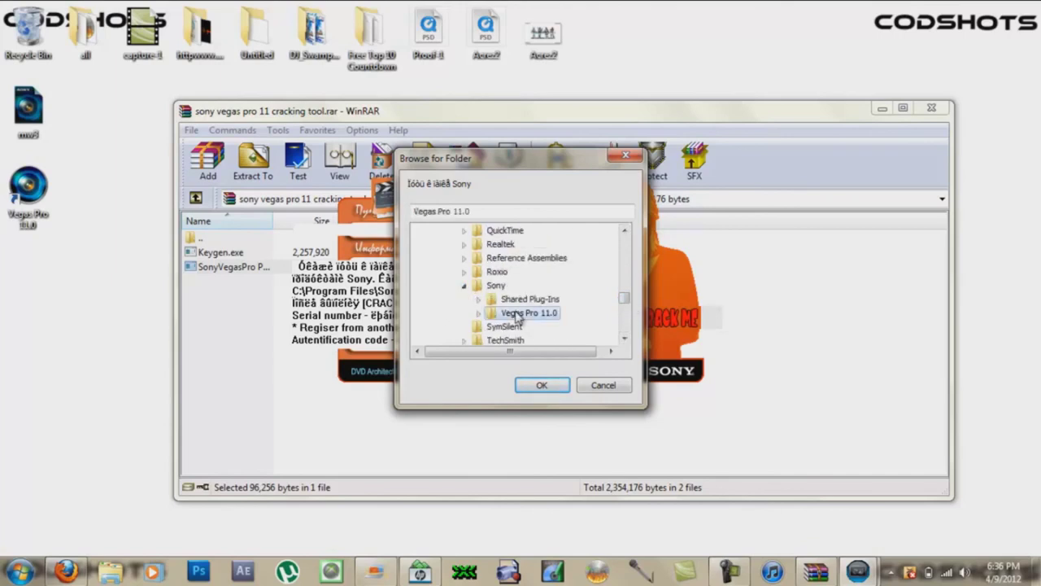
left_click(536, 385)
Step: Reopen the patch program's folder selection and set its path to C:\Program Files (x86)\Sony\Vegas Pro 11.0
left_click(405, 213)
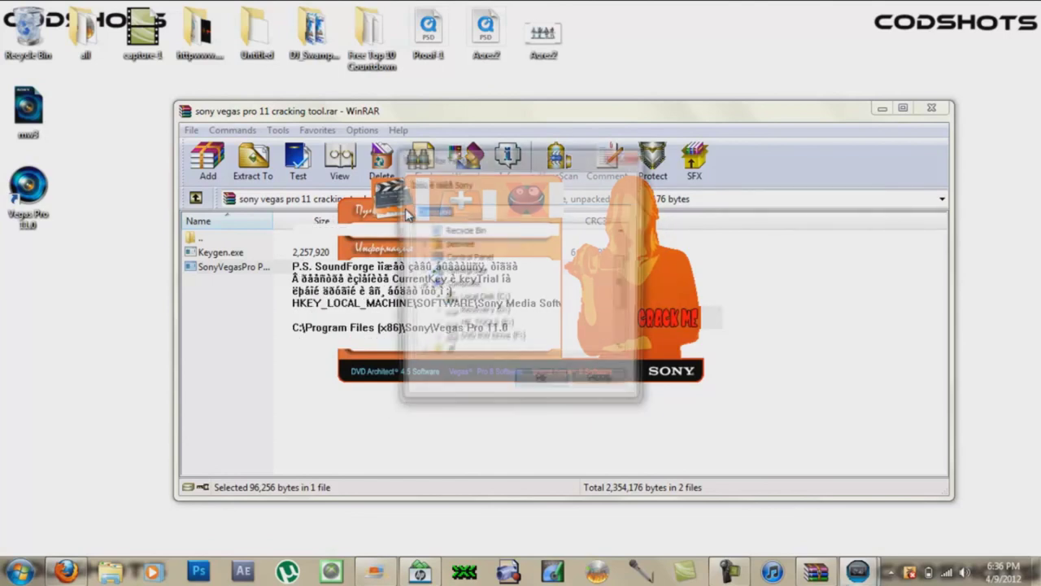
left_click(435, 299)
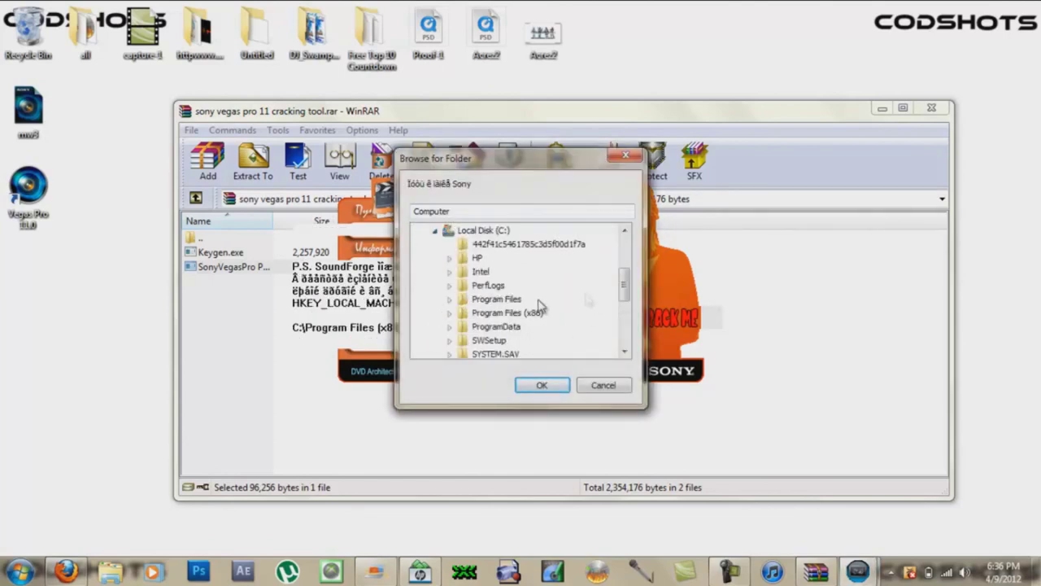
left_click(450, 313)
left_click_drag(625, 261, 627, 303)
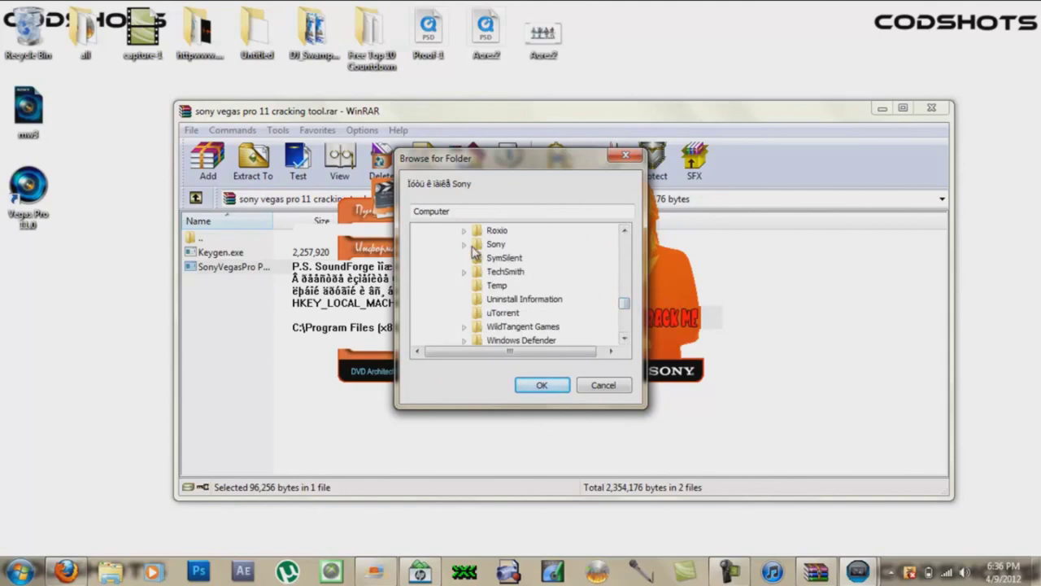
left_click(464, 244)
left_click(495, 272)
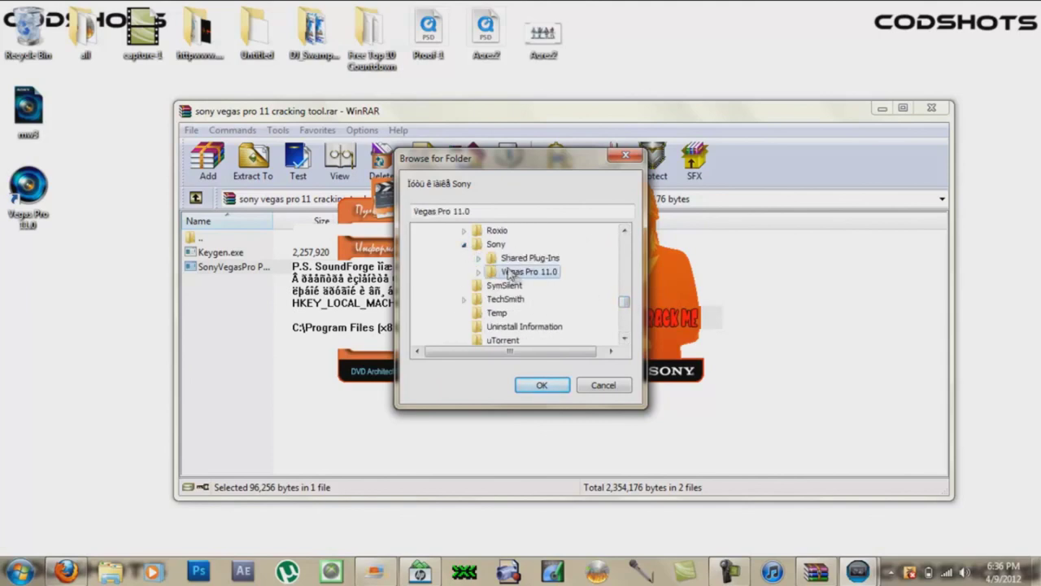
left_click(540, 385)
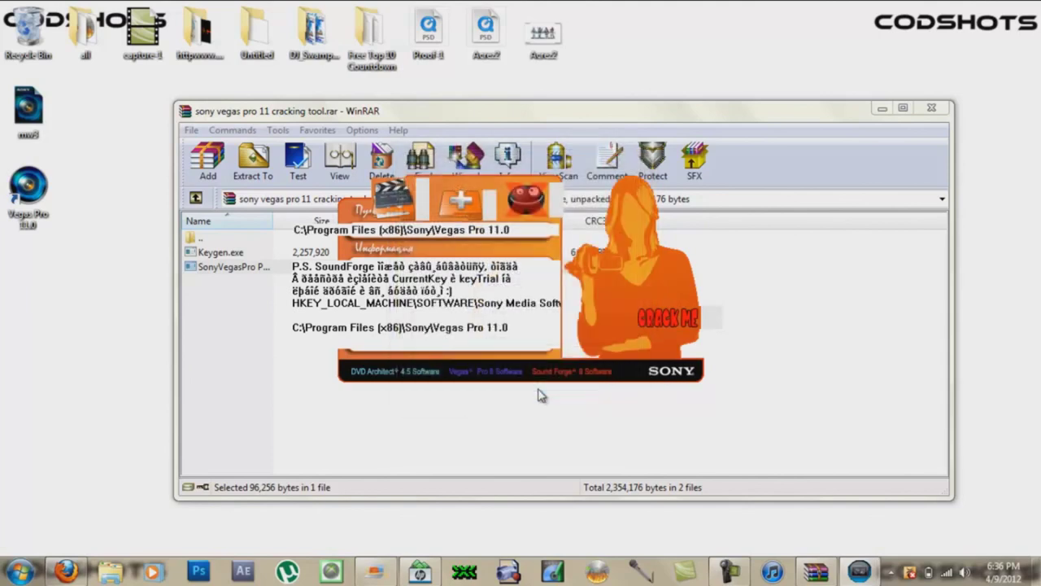
Step: Bring up the Windows Start menu to locate the Computer entry
left_click(21, 570)
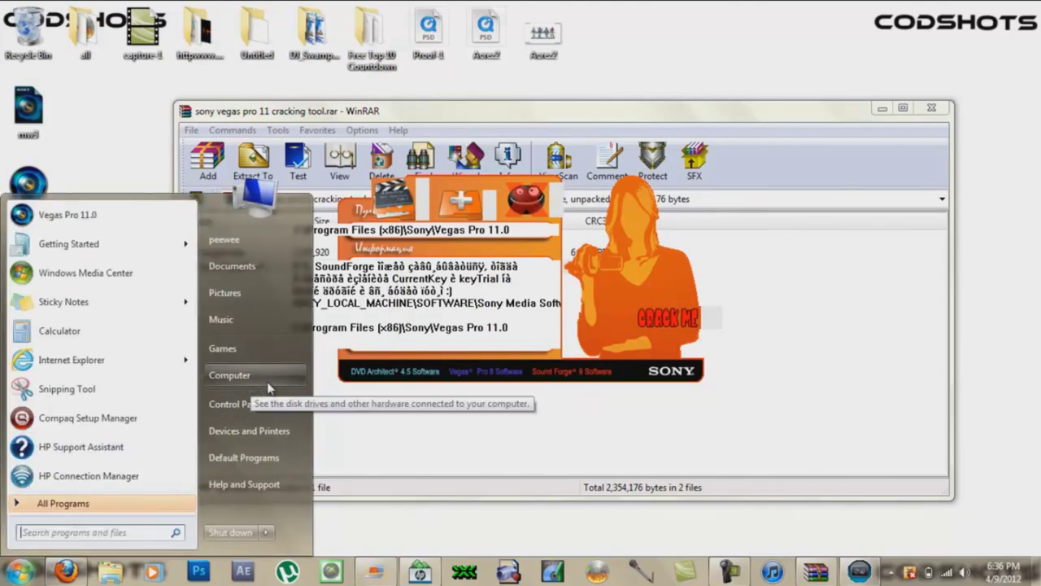